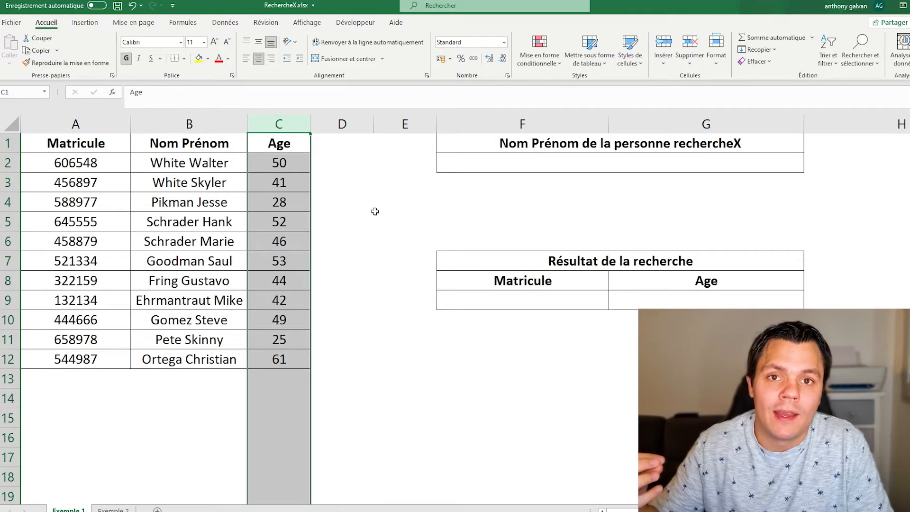
{"action": "left_click", "coordinate": [406, 218]}
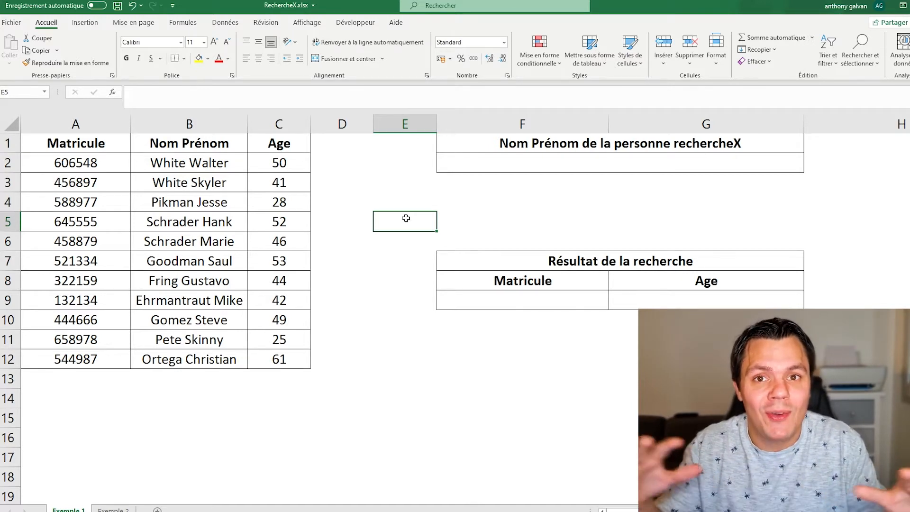
{"action": "left_click", "coordinate": [293, 146]}
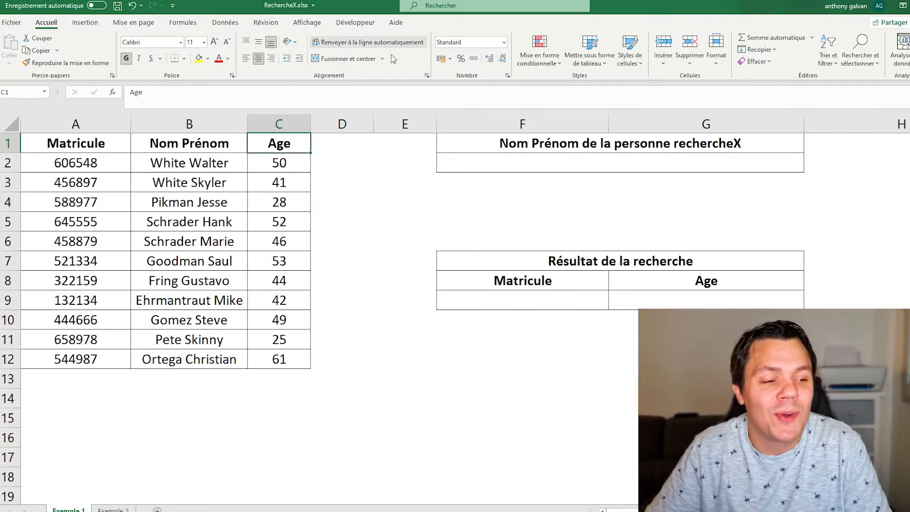
{"action": "left_click", "coordinate": [585, 146]}
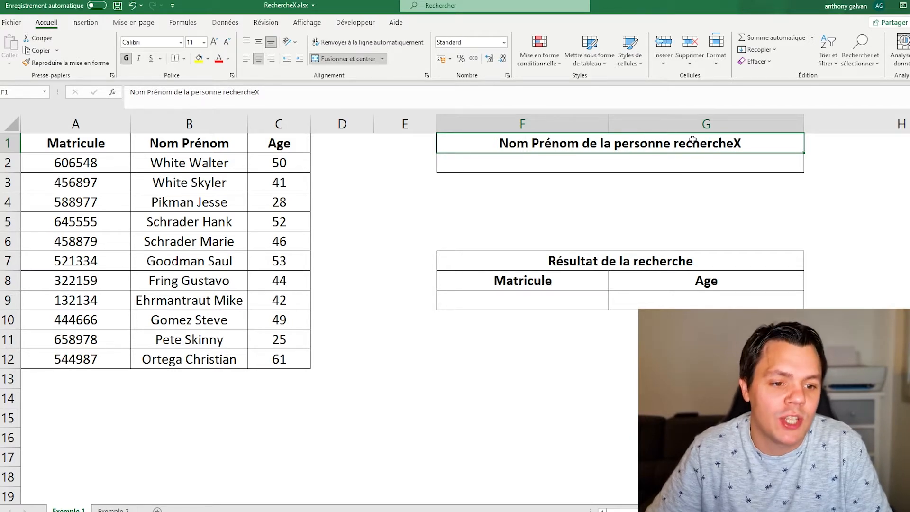
Copy the name from cell B4 into the search cell F2.
{"action": "left_click", "coordinate": [195, 202]}
{"action": "key", "text": "ctrl+c"}
{"action": "key", "text": "Up"}
{"action": "key", "text": "Up"}
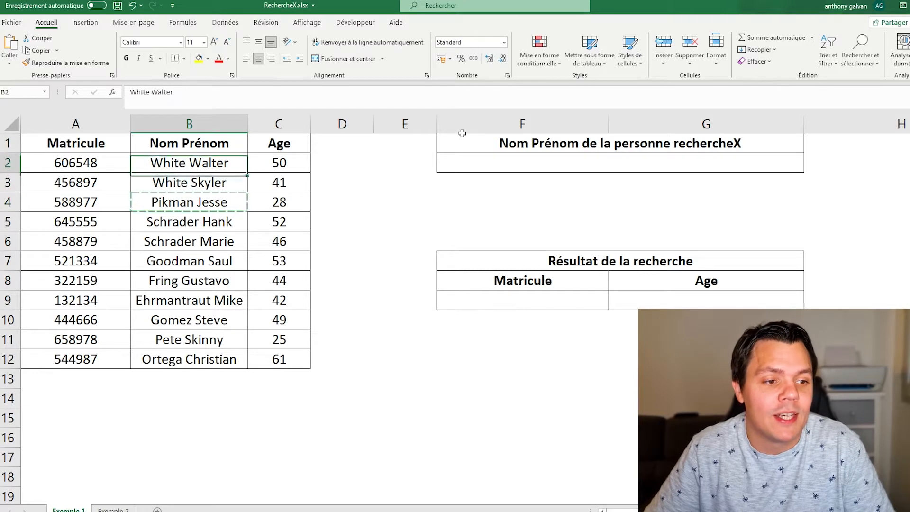
{"action": "key", "text": "Right"}
{"action": "key", "text": "Right"}
{"action": "key", "text": "Right"}
{"action": "key", "text": "Right"}
{"action": "key", "text": "ctrl+v"}
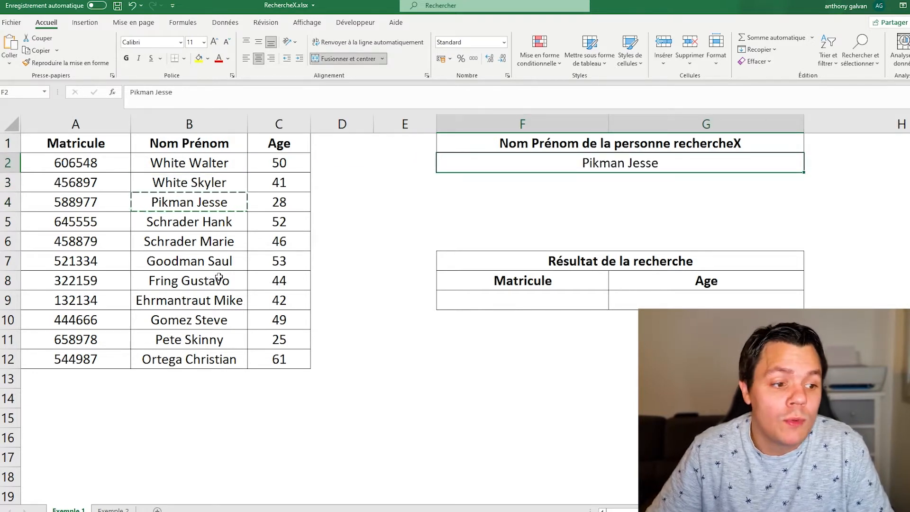
{"action": "key", "text": "Escape"}
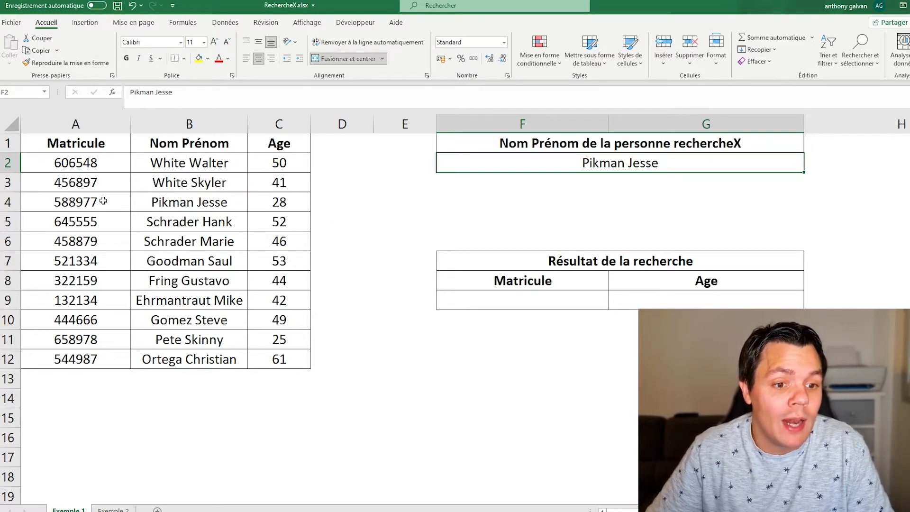
{"action": "left_click", "coordinate": [83, 203]}
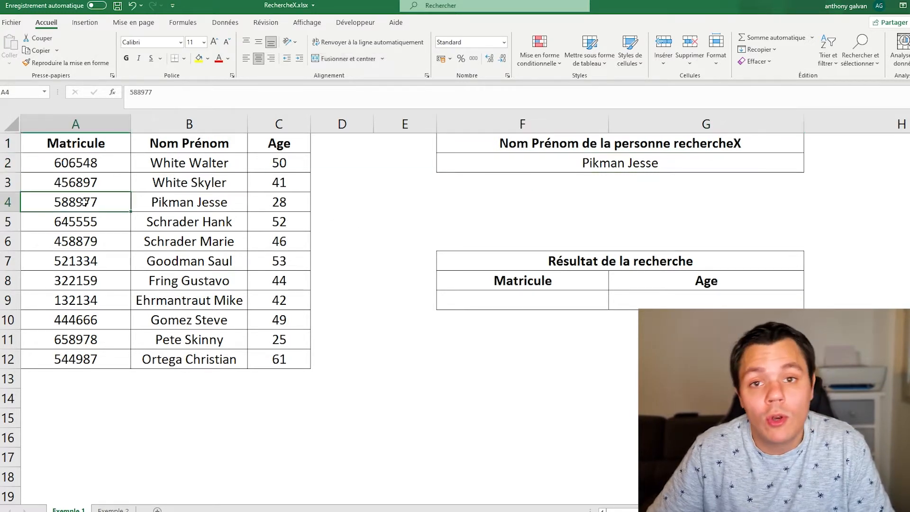
{"action": "left_click", "coordinate": [284, 204]}
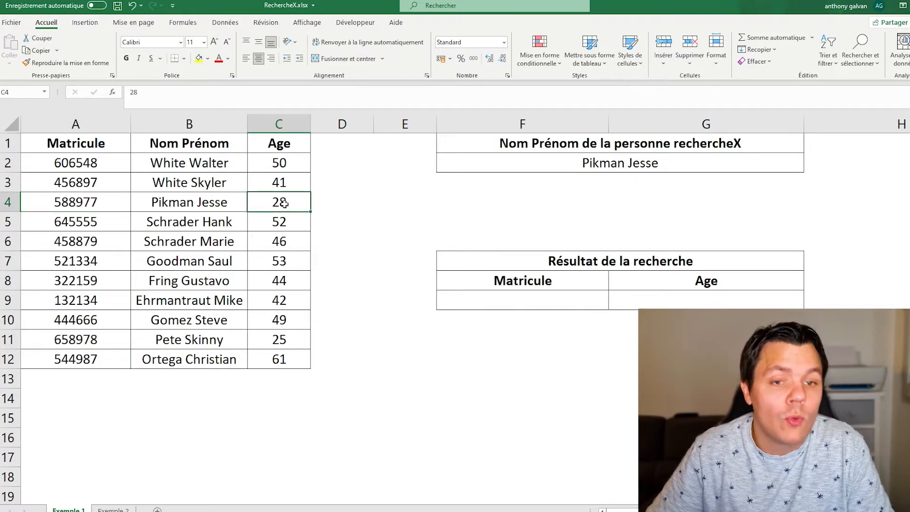
Start a RECHERCHEX formula in the Matricule result cell F9 and open its function arguments clear of the search cell.
{"action": "left_click", "coordinate": [485, 299]}
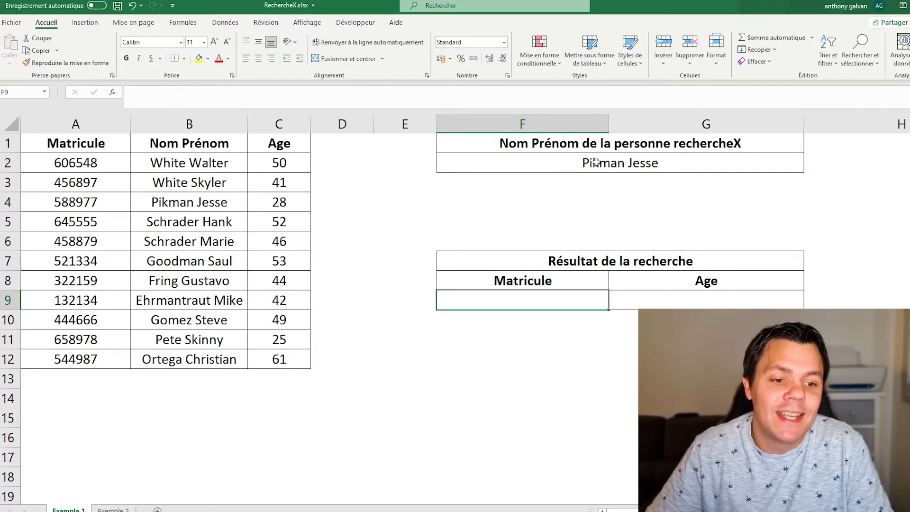
{"action": "type", "text": "="}
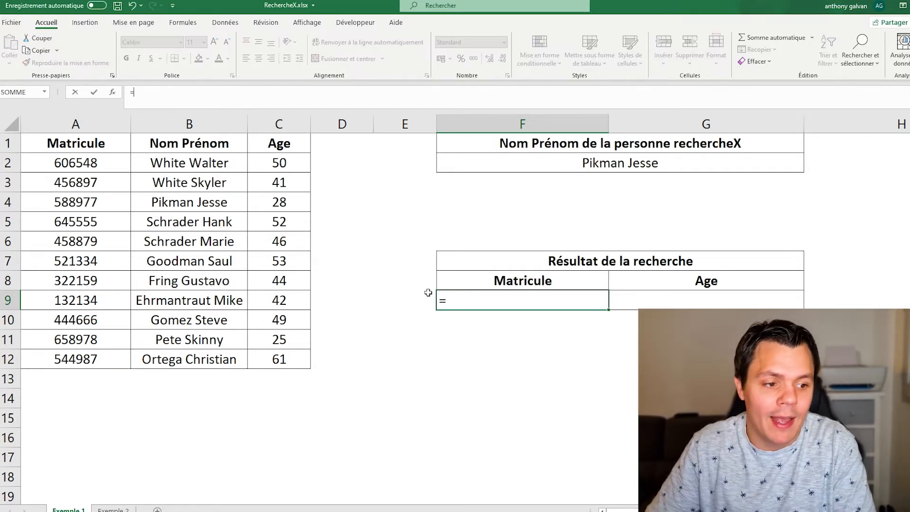
{"action": "type", "text": "recherchex"}
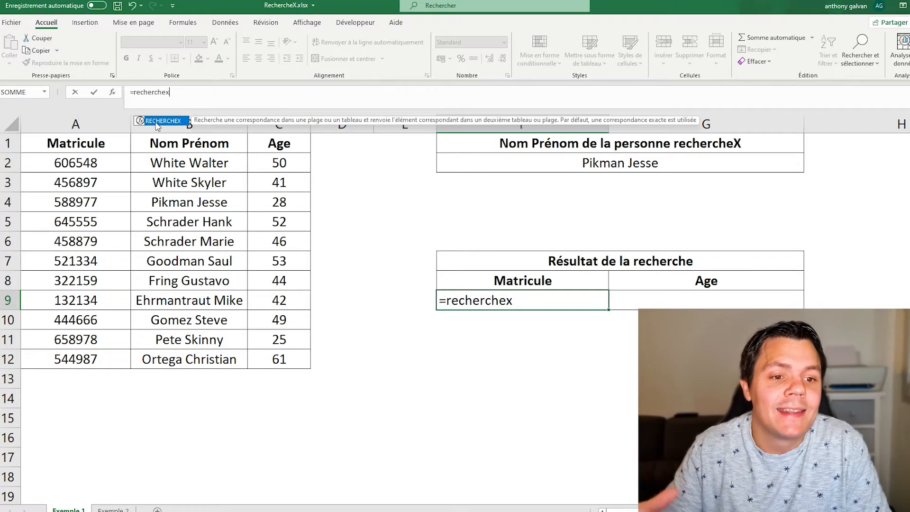
{"action": "double_click", "coordinate": [144, 124]}
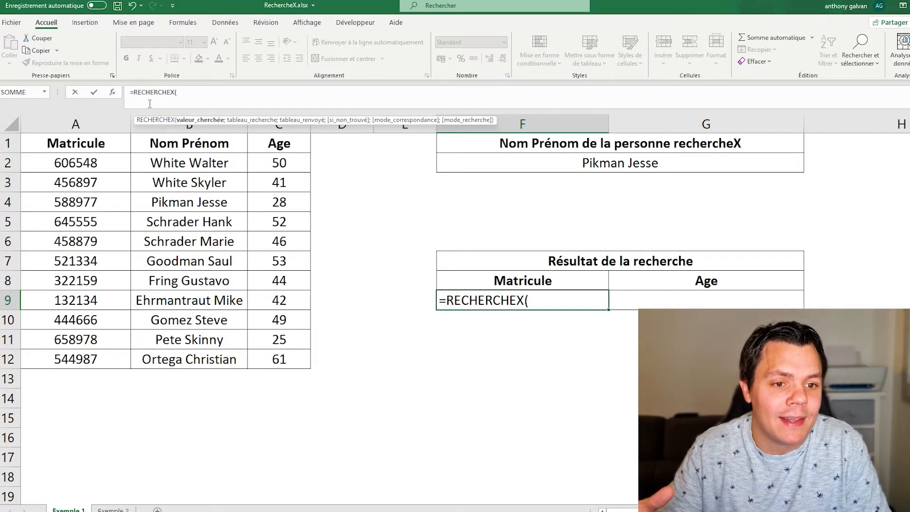
{"action": "left_click", "coordinate": [115, 95]}
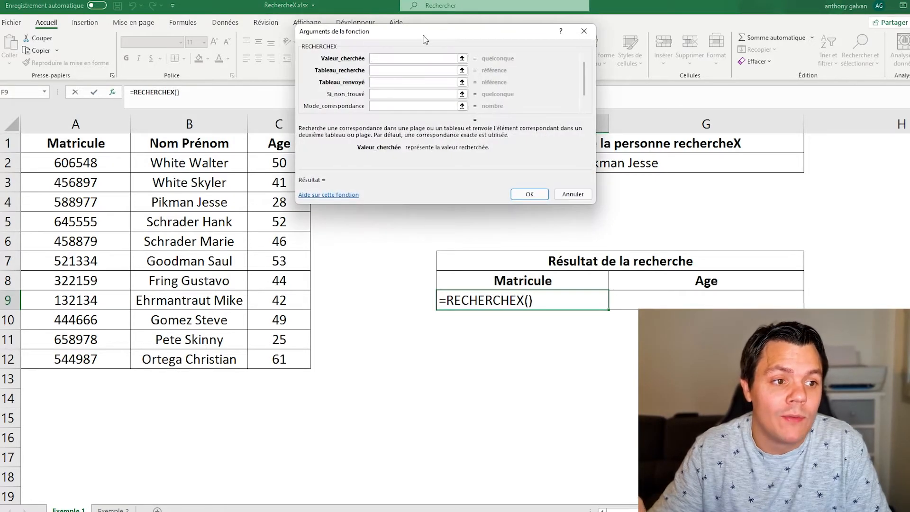
{"action": "left_click_drag", "start_coordinate": [423, 39], "coordinate": [467, 62]}
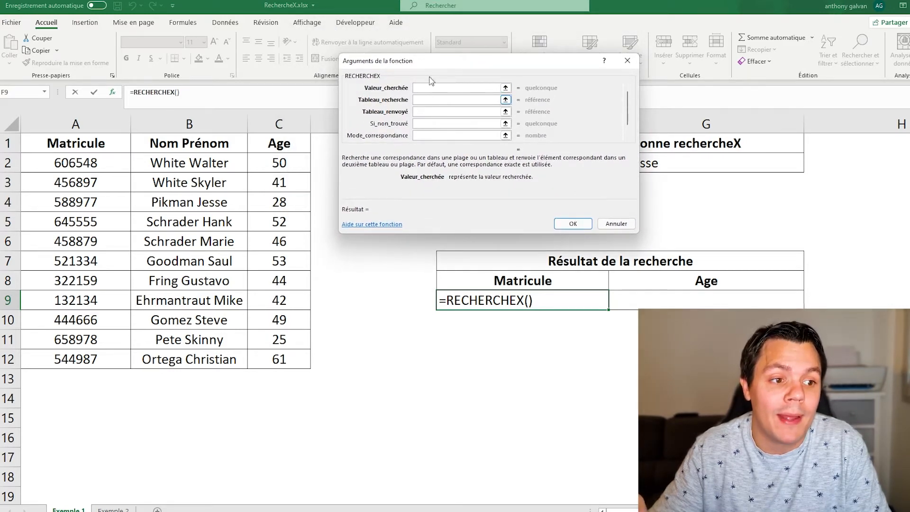
{"action": "left_click_drag", "start_coordinate": [419, 66], "coordinate": [555, 212]}
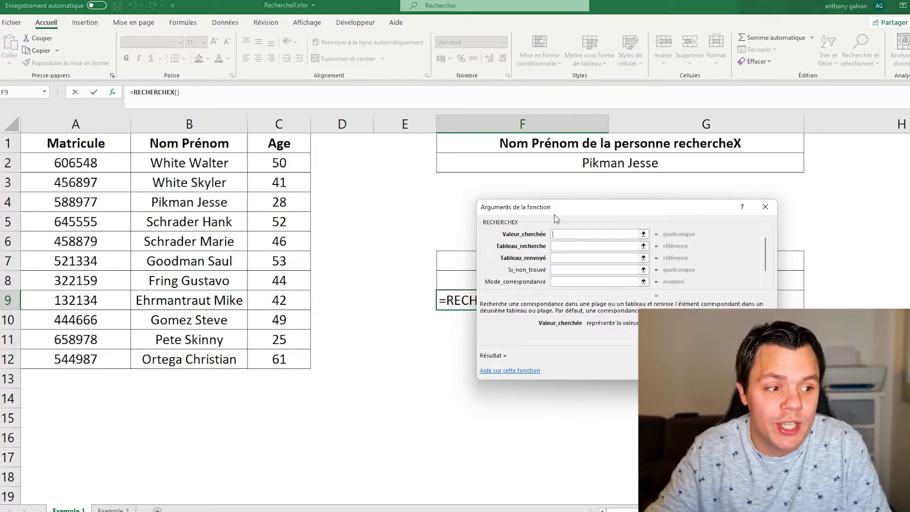
Set the RECHERCHEX arguments to F2 as Valeur_cherchée, B1:B12 as Tableau_recherche and A1:A12 as Tableau_renvoyé.
{"action": "left_click", "coordinate": [617, 164]}
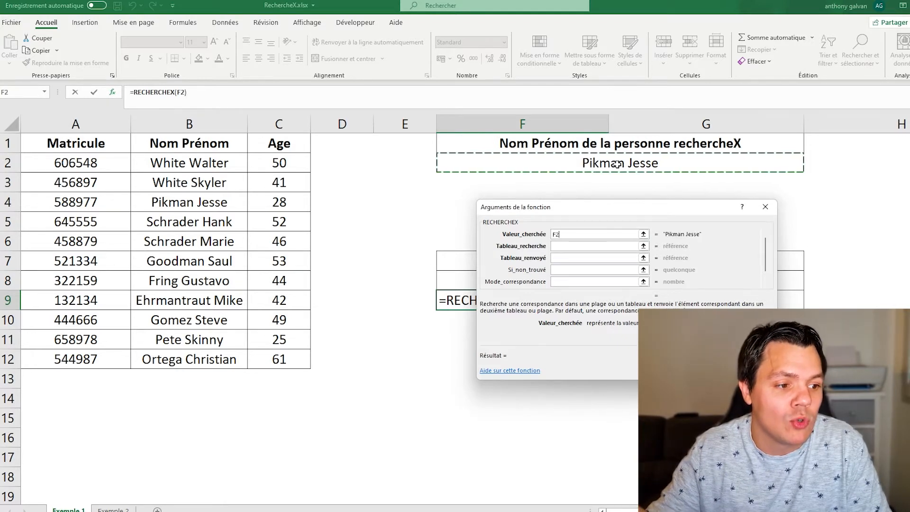
{"action": "left_click", "coordinate": [569, 246]}
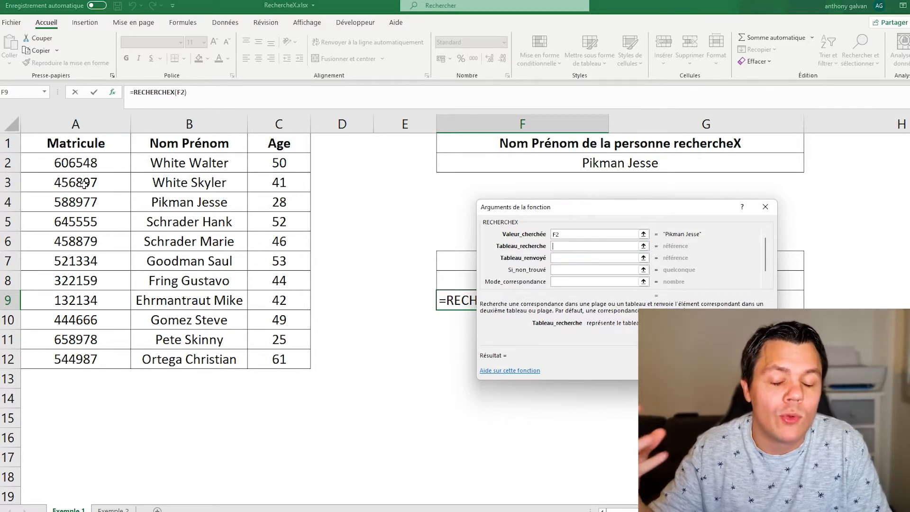
{"action": "left_click_drag", "start_coordinate": [172, 141], "coordinate": [174, 359]}
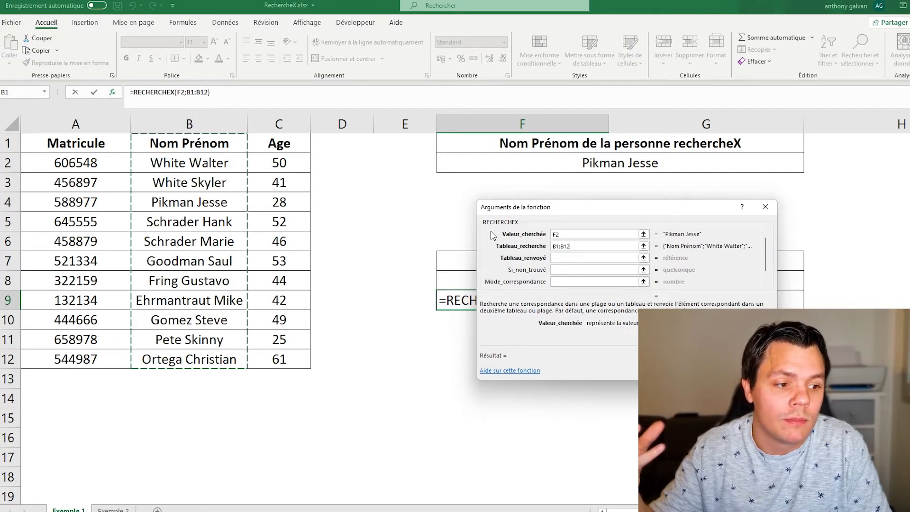
{"action": "left_click", "coordinate": [565, 260]}
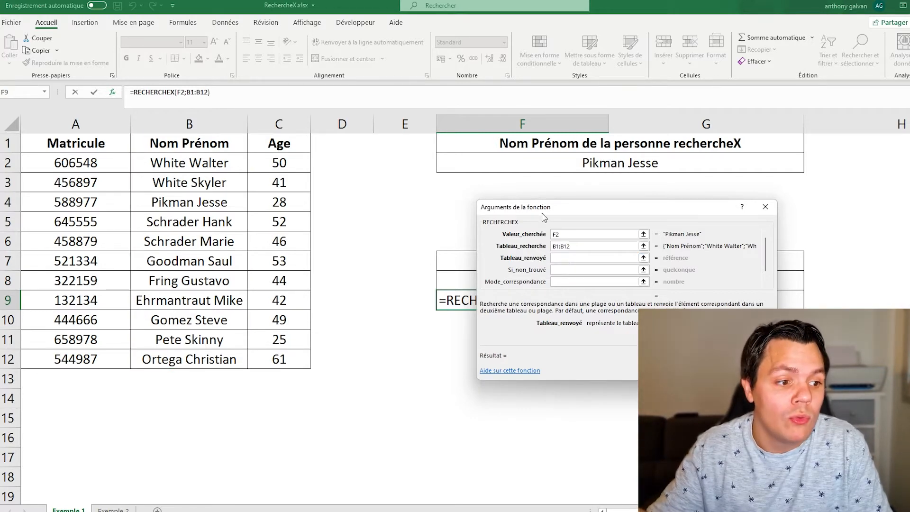
{"action": "left_click_drag", "start_coordinate": [544, 217], "coordinate": [660, 289]}
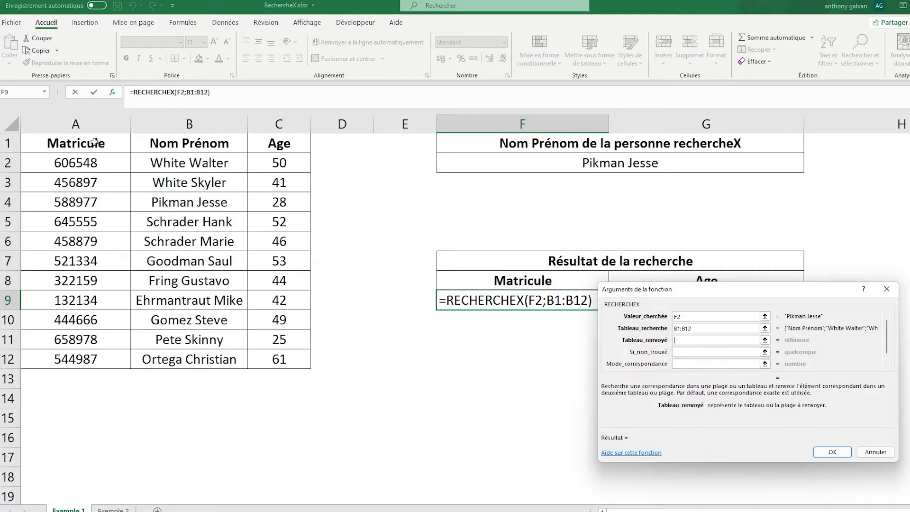
{"action": "left_click_drag", "start_coordinate": [95, 142], "coordinate": [103, 355]}
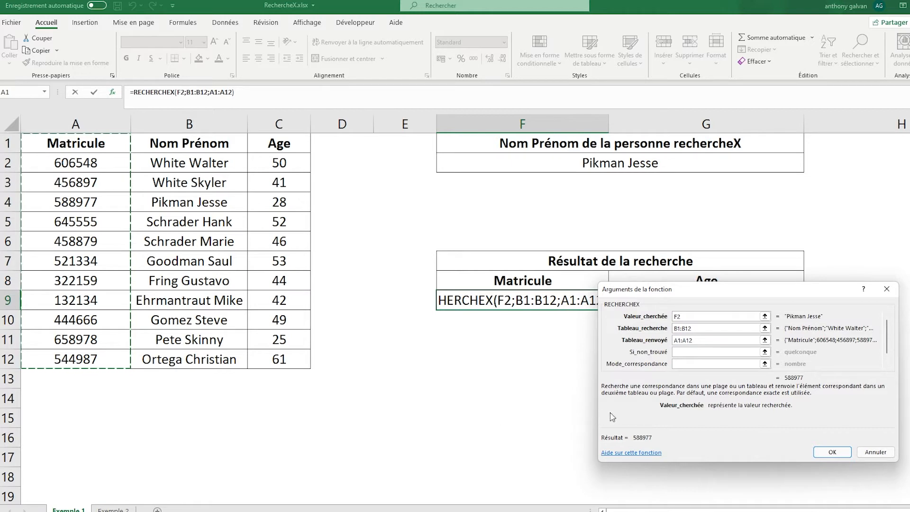
Set Si_non_trouvé to "Non trouvé" and Mode_correspondance to 0, and validate the RECHERCHEX formula.
{"action": "left_click", "coordinate": [688, 352]}
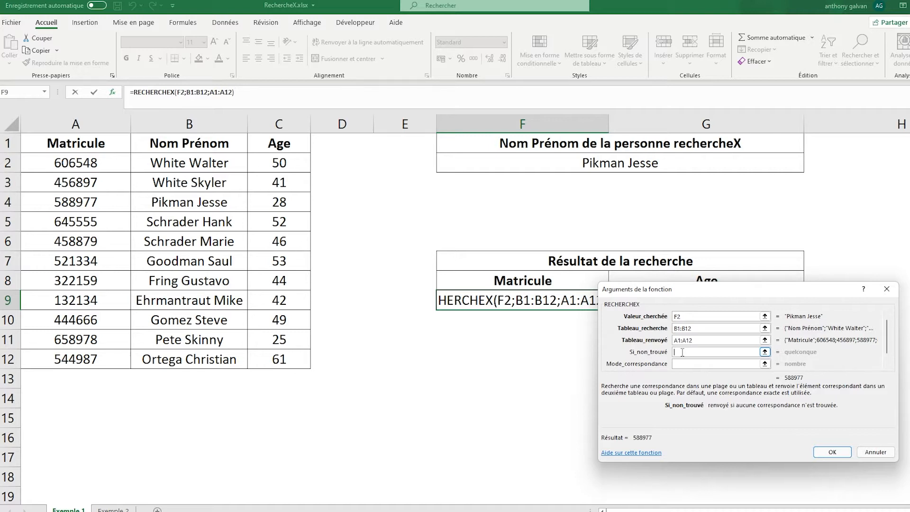
{"action": "type", "text": "\"Non "}
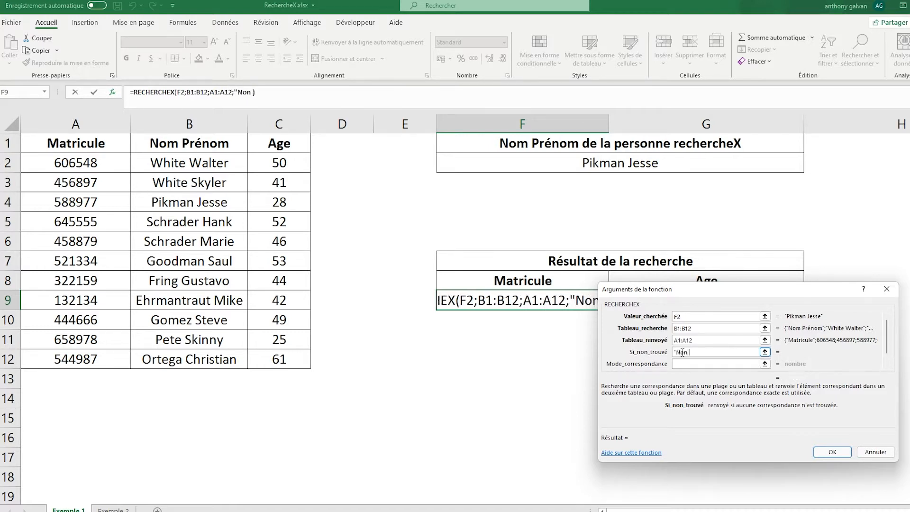
{"action": "type", "text": "trouv"}
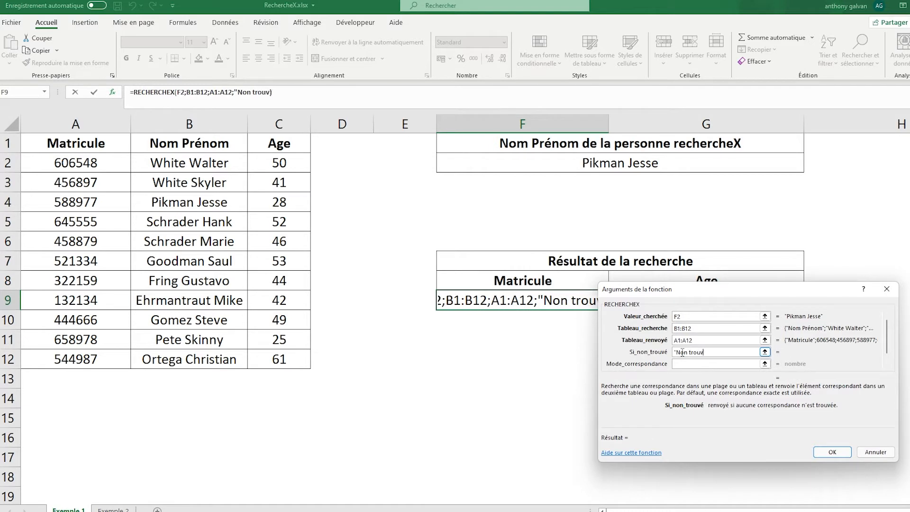
{"action": "type", "text": "é\""}
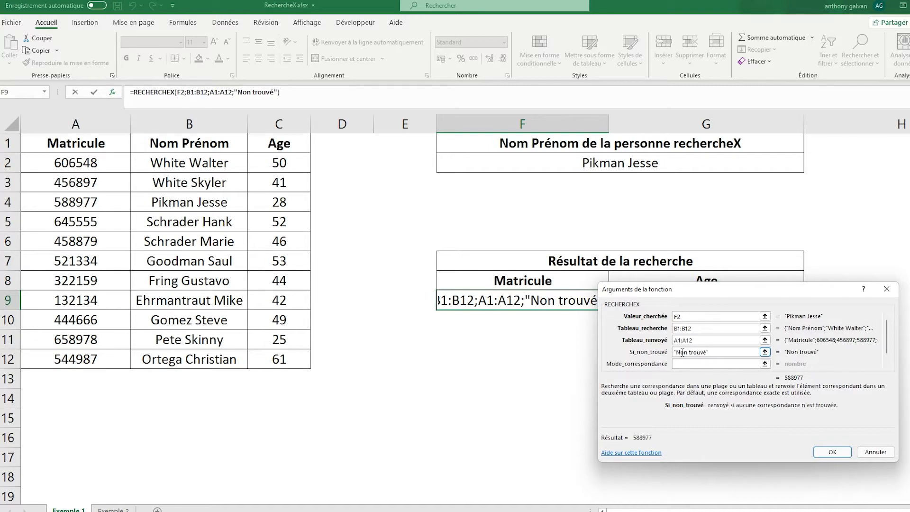
{"action": "key", "text": "Tab"}
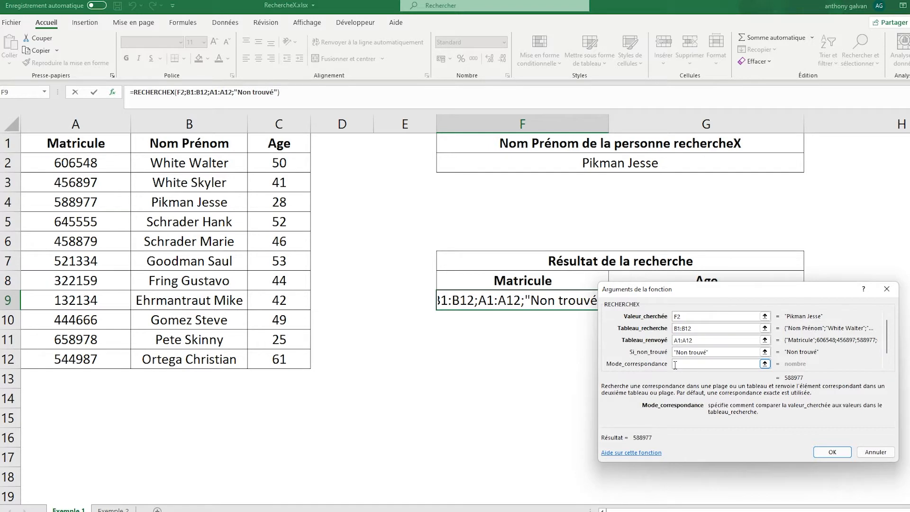
{"action": "type", "text": "0"}
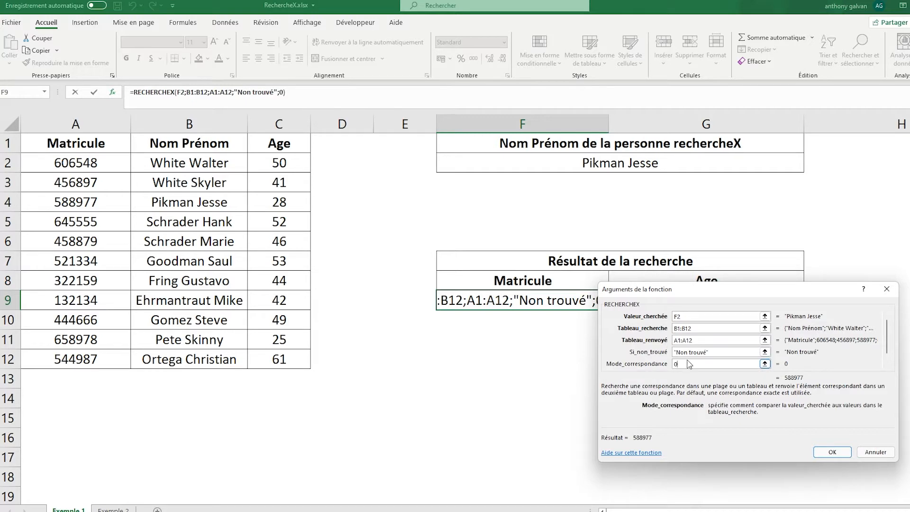
{"action": "left_click", "coordinate": [833, 452]}
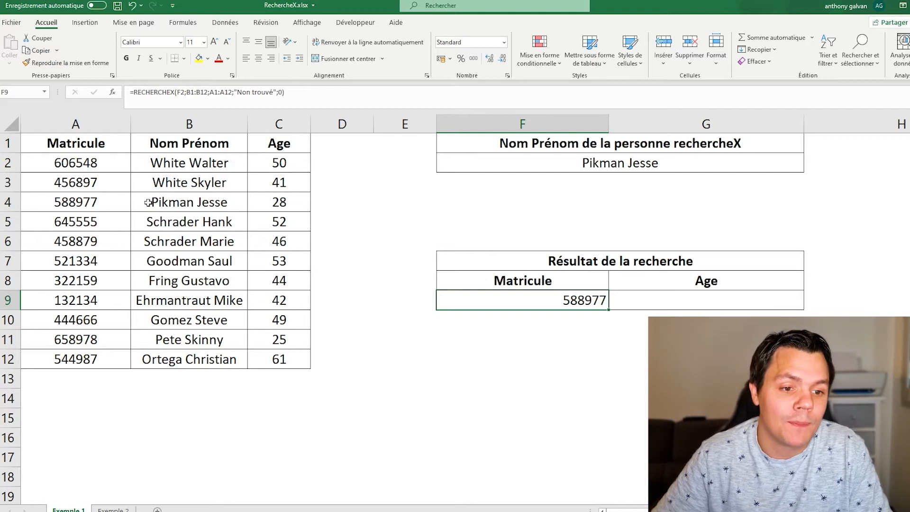
{"action": "left_click", "coordinate": [187, 203]}
{"action": "left_click", "coordinate": [94, 204]}
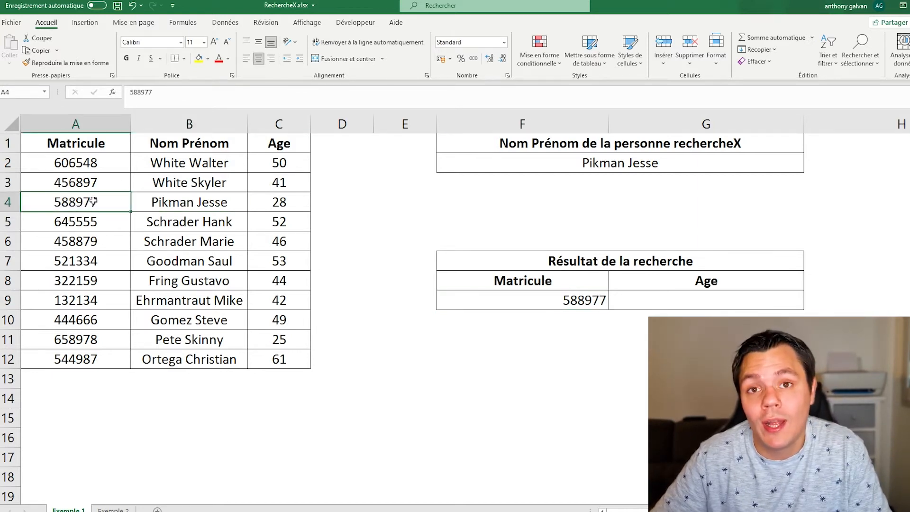
Test the not-found case by adding an "s" to the end of the name in F2, and undo that edit.
{"action": "left_click", "coordinate": [602, 166]}
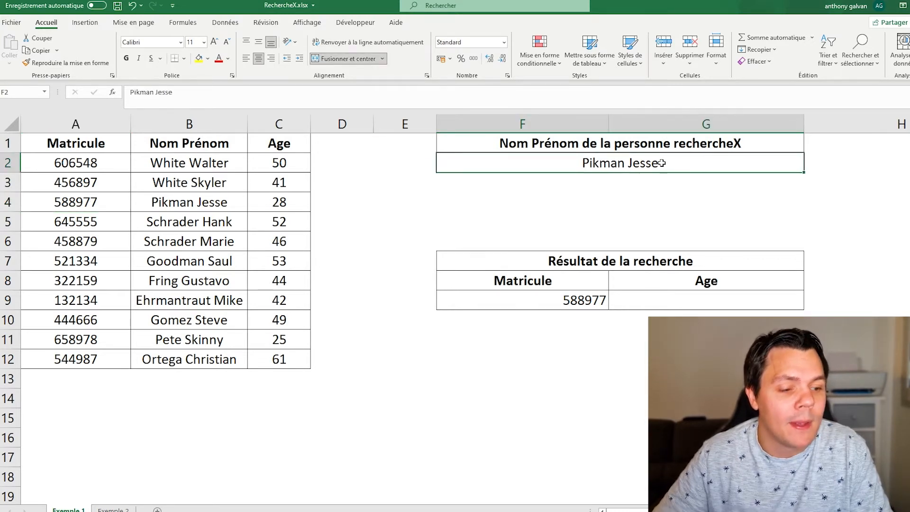
{"action": "left_click", "coordinate": [264, 88]}
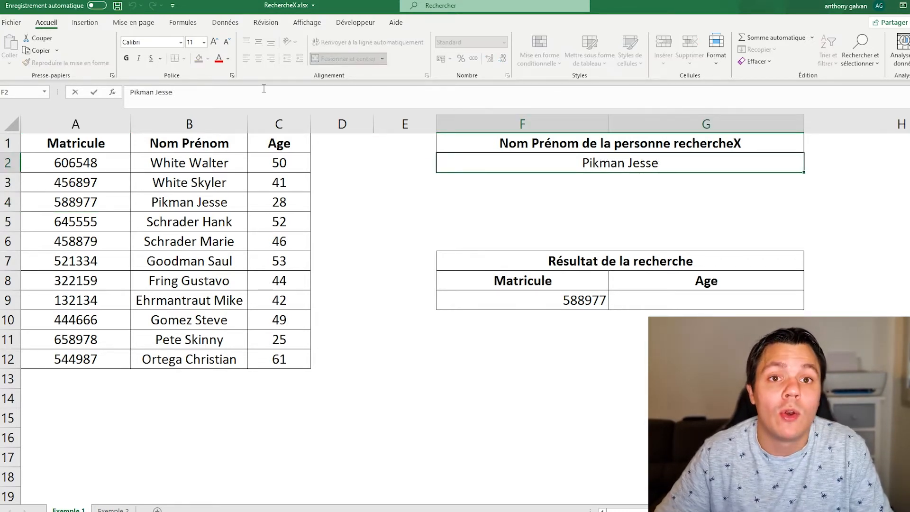
{"action": "type", "text": "s"}
{"action": "key", "text": "Return"}
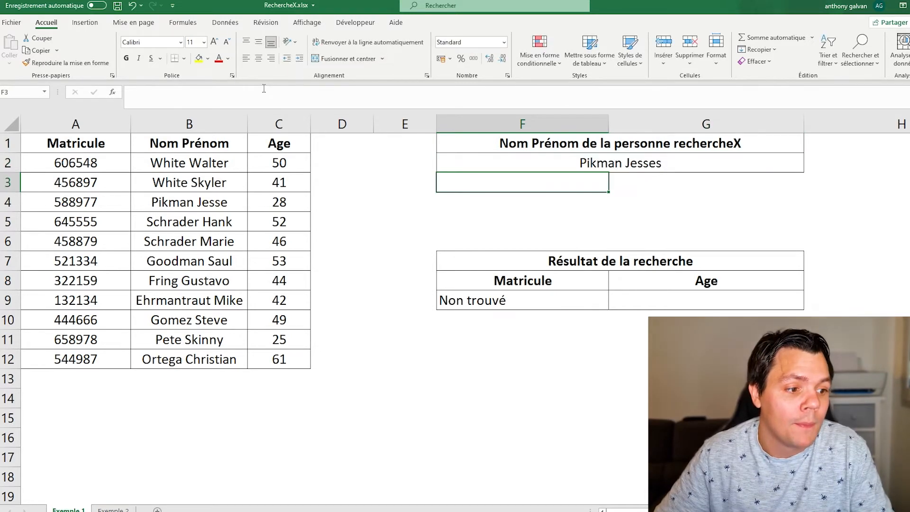
{"action": "left_click", "coordinate": [549, 275]}
{"action": "left_click", "coordinate": [539, 295]}
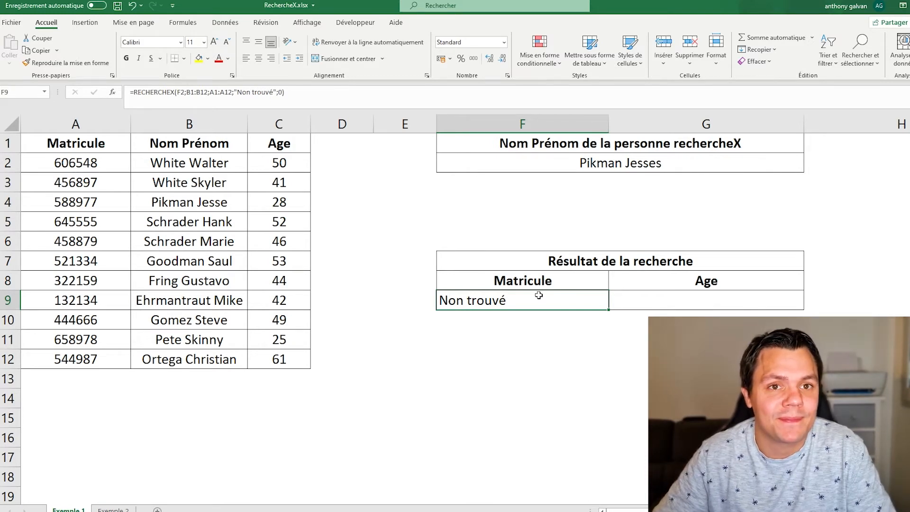
{"action": "key", "text": "ctrl+z"}
Start a RECHERCHEX formula in the Age result cell G9 with the search cell F2 as valeur_cherchée.
{"action": "left_click", "coordinate": [717, 297]}
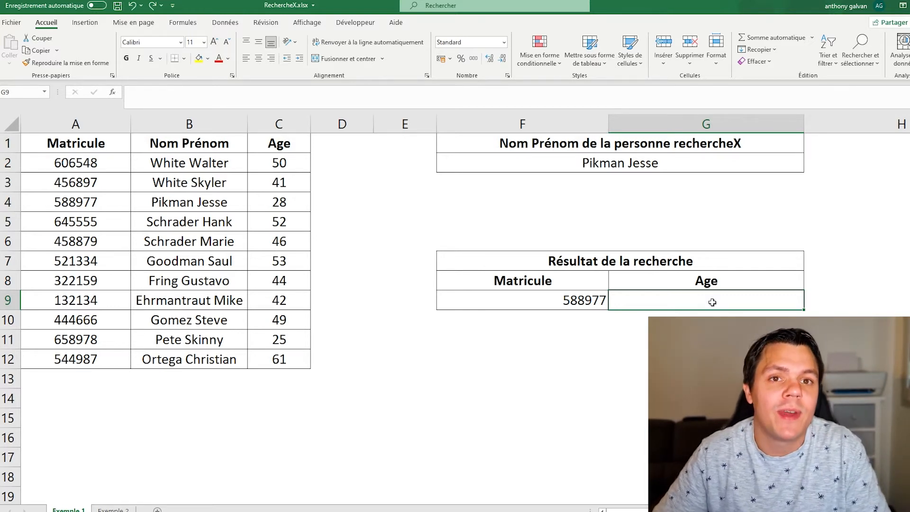
{"action": "type", "text": "="}
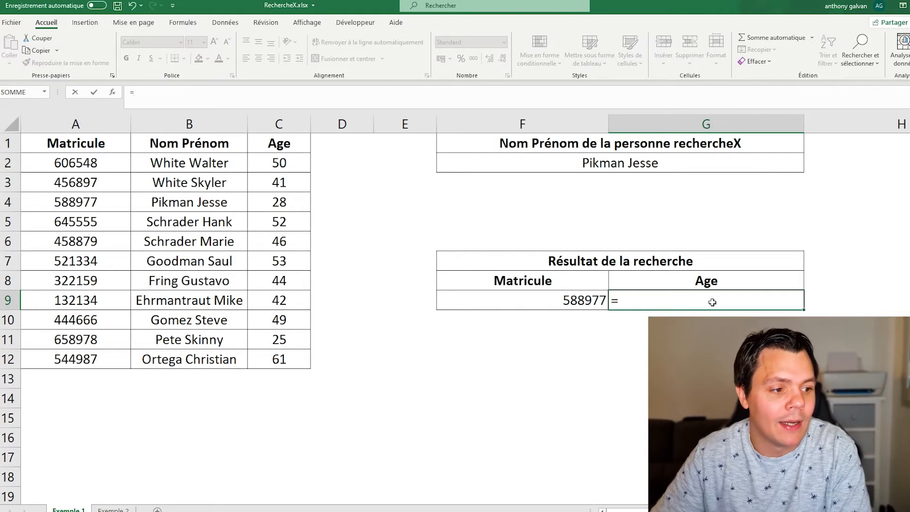
{"action": "type", "text": "recherchex"}
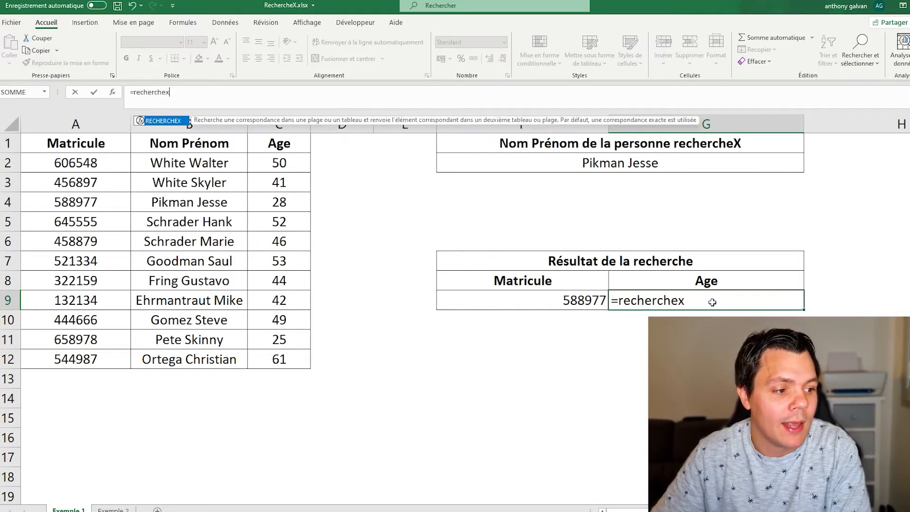
{"action": "type", "text": "("}
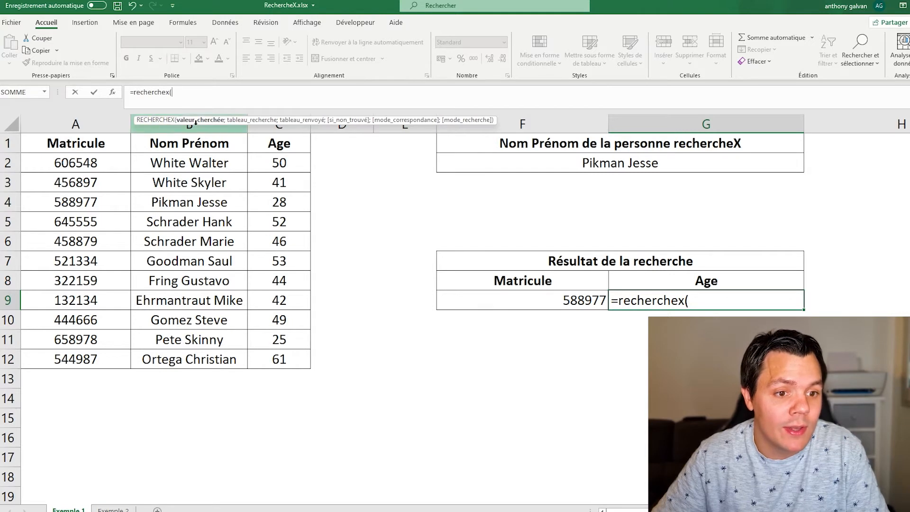
{"action": "left_click", "coordinate": [701, 303]}
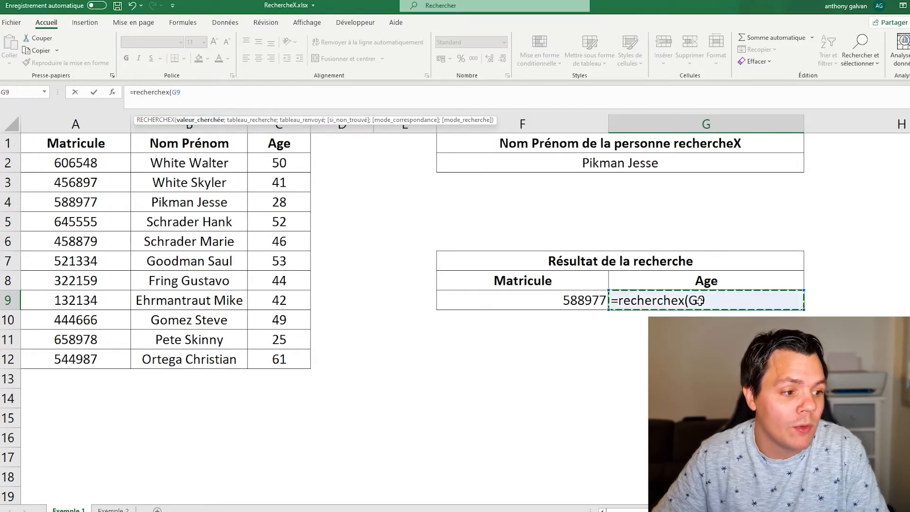
{"action": "left_click", "coordinate": [630, 166]}
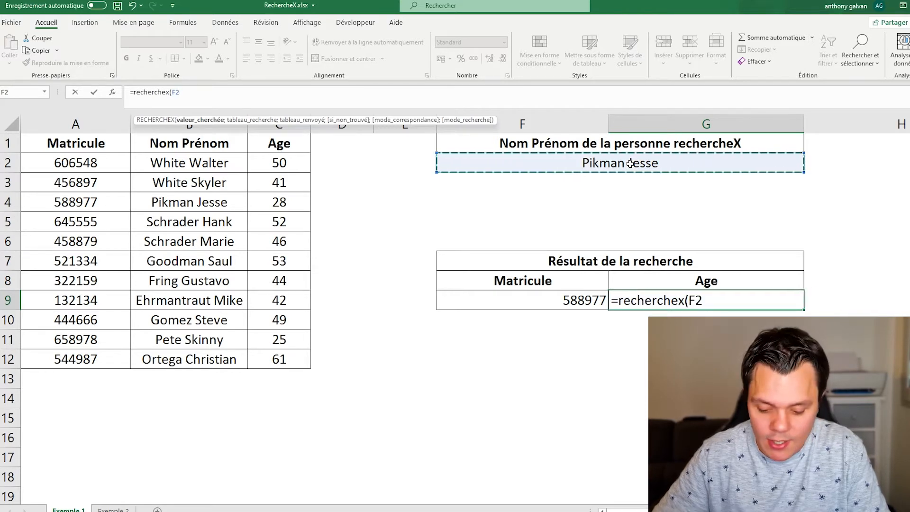
{"action": "type", "text": ";"}
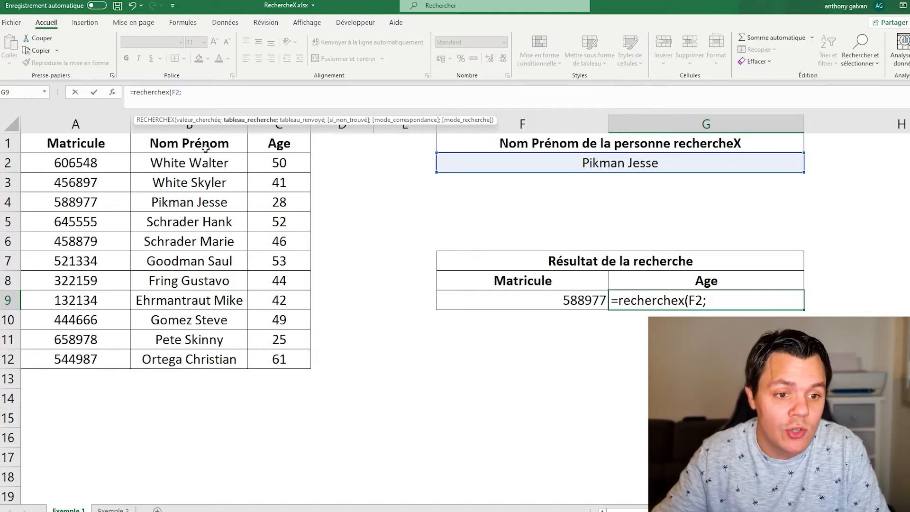
Set B1:B12 as tableau_recherche and C1:C12 as tableau_renvoyé in the Age formula.
{"action": "left_click_drag", "start_coordinate": [205, 146], "coordinate": [225, 358]}
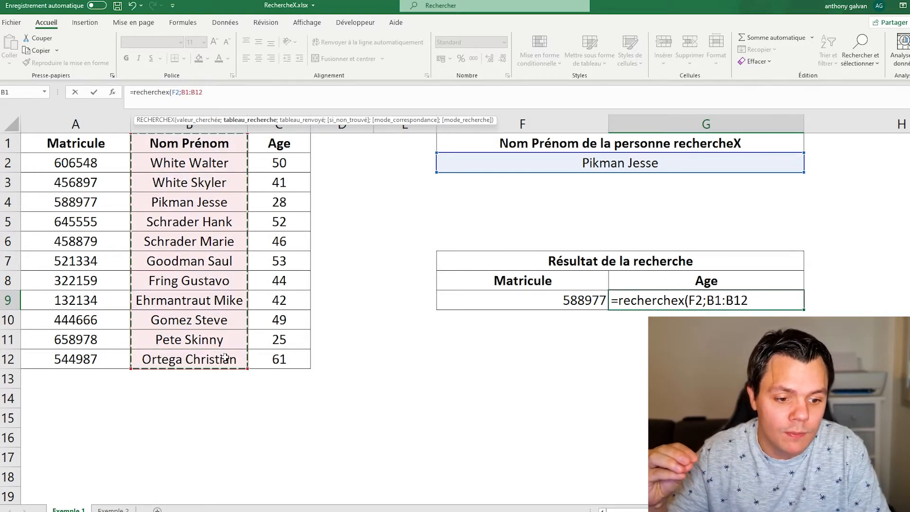
{"action": "type", "text": ";"}
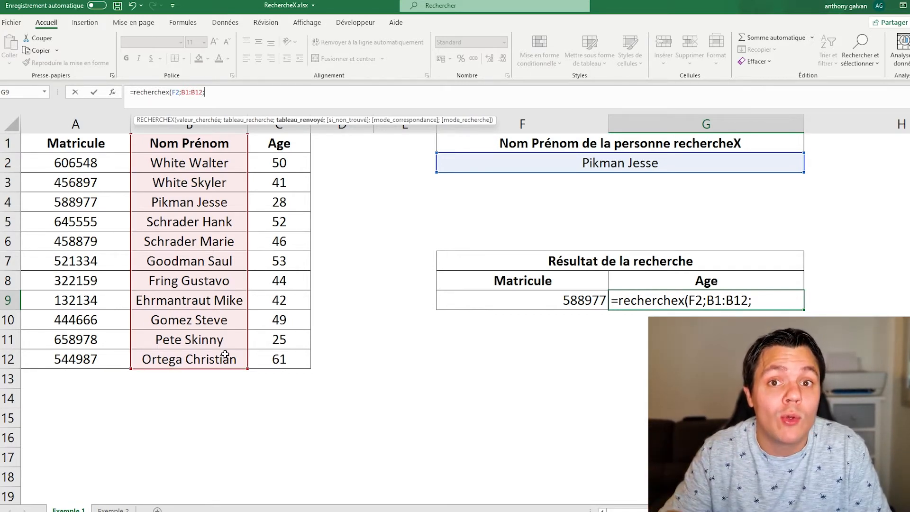
{"action": "left_click_drag", "start_coordinate": [279, 142], "coordinate": [282, 362]}
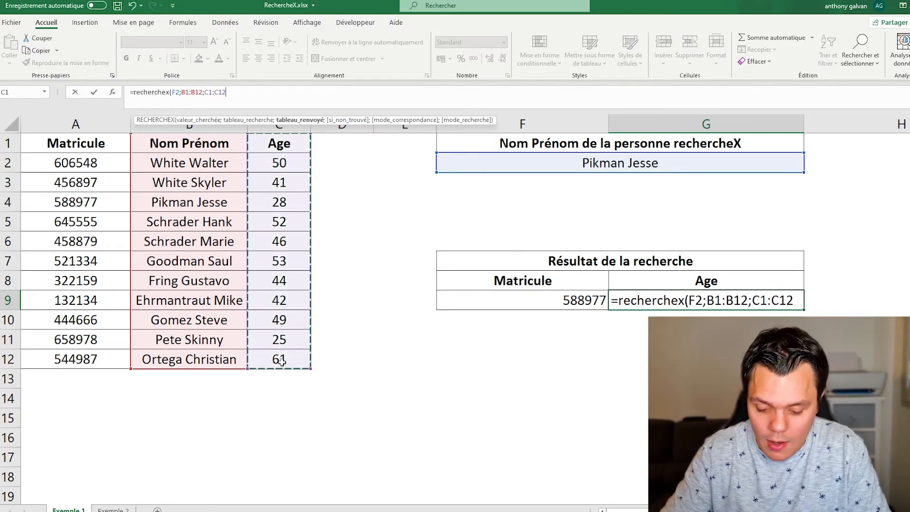
Set si_non_trouvé to "Non trouvé" and mode_correspondance to 0, and validate the Age formula.
{"action": "type", "text": ";\""}
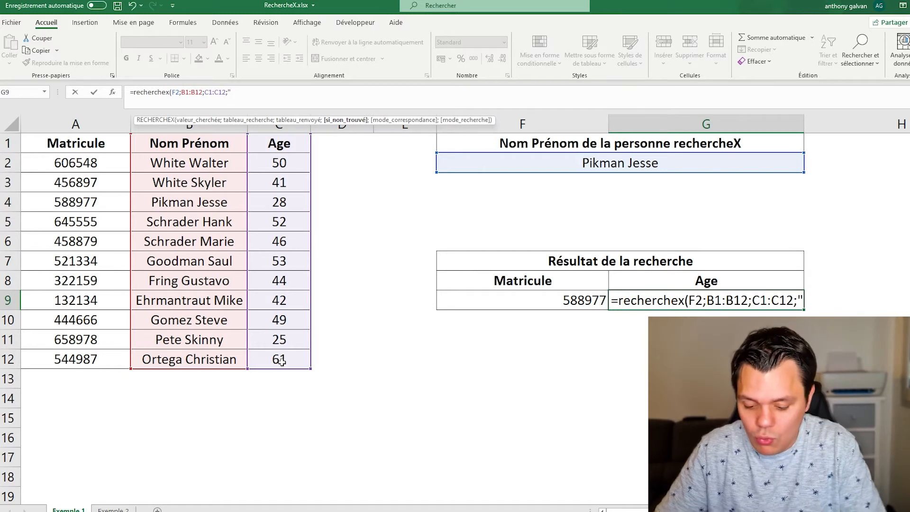
{"action": "type", "text": "Non"}
{"action": "key", "text": "BackSpace"}
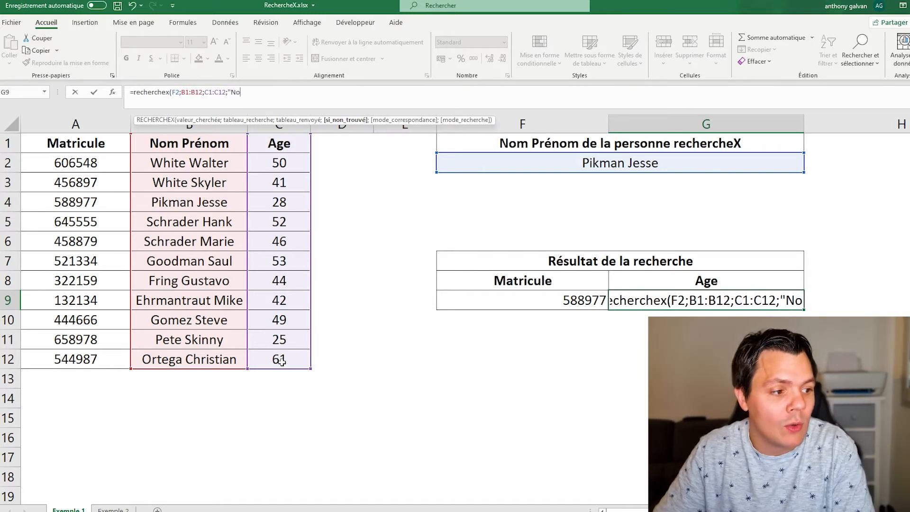
{"action": "type", "text": "n trouv"}
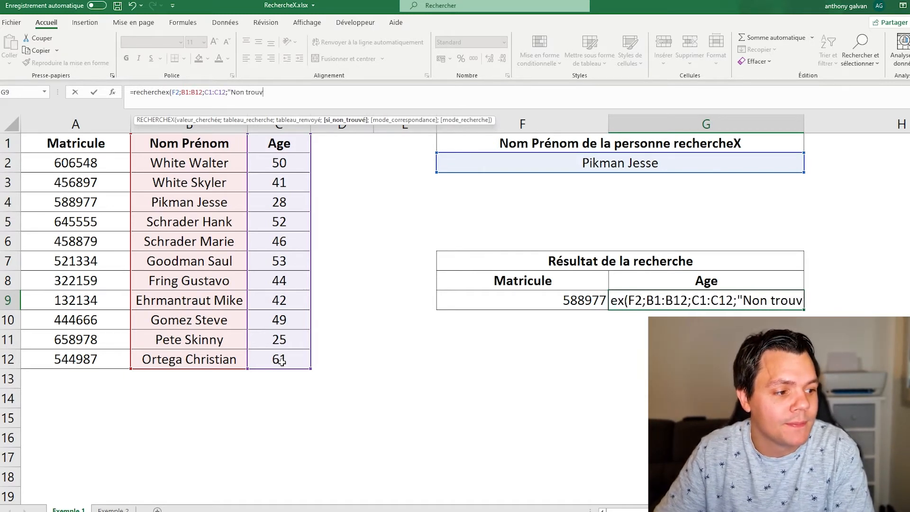
{"action": "type", "text": "é\";"}
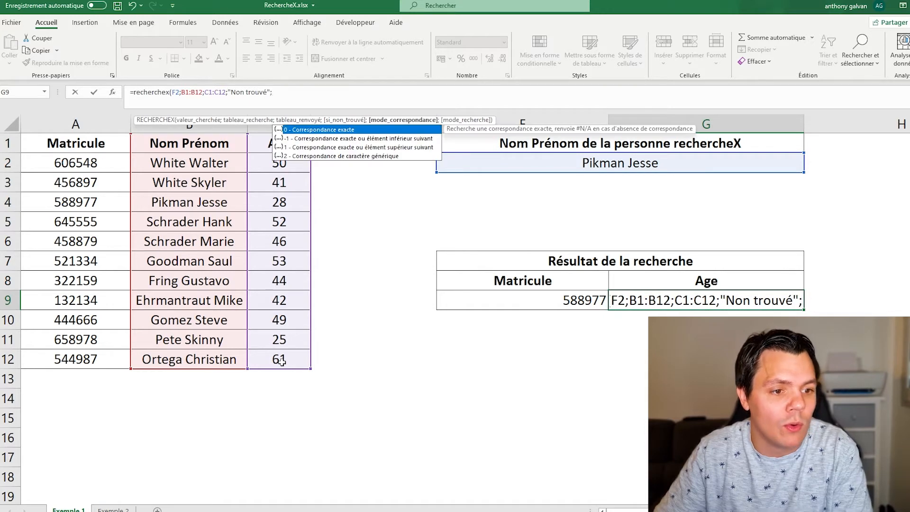
{"action": "type", "text": "0"}
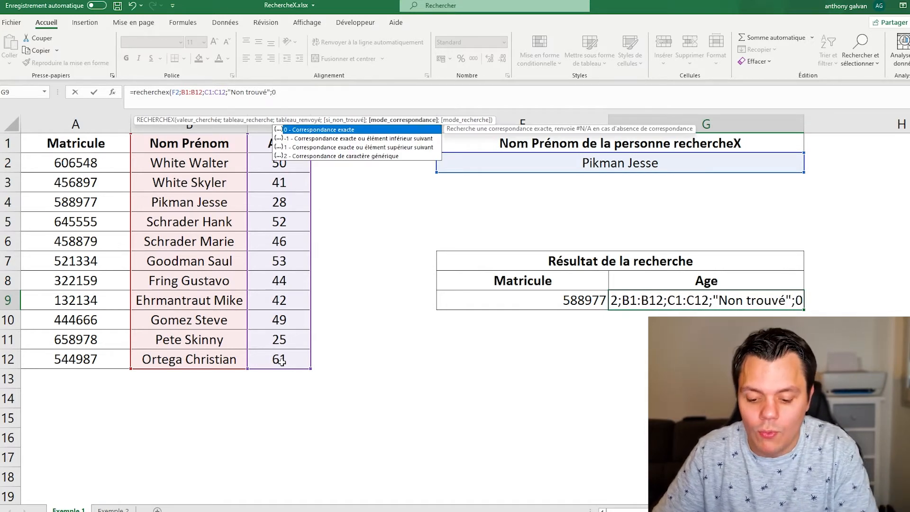
{"action": "type", "text": ")"}
{"action": "key", "text": "Return"}
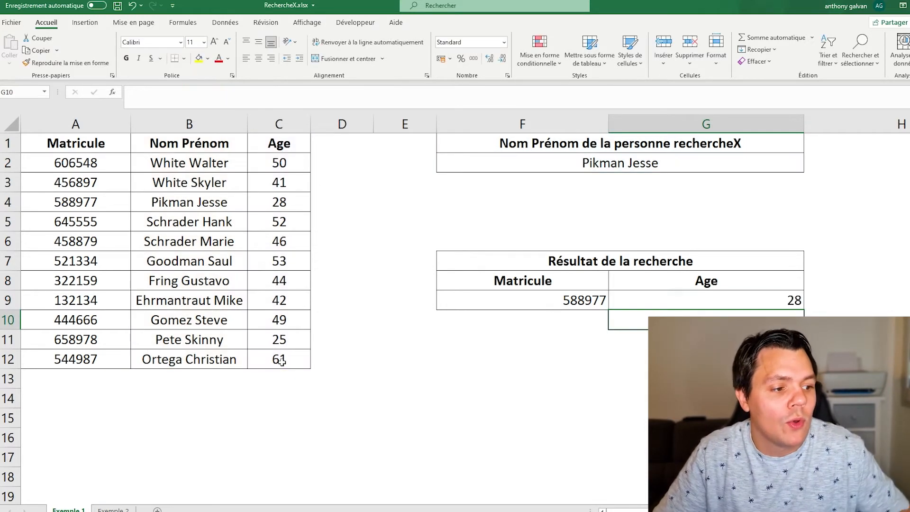
Inspect the ranges referenced by the RECHERCHEX formula in G9 without changing it.
{"action": "left_click", "coordinate": [699, 297]}
{"action": "key", "text": "F2"}
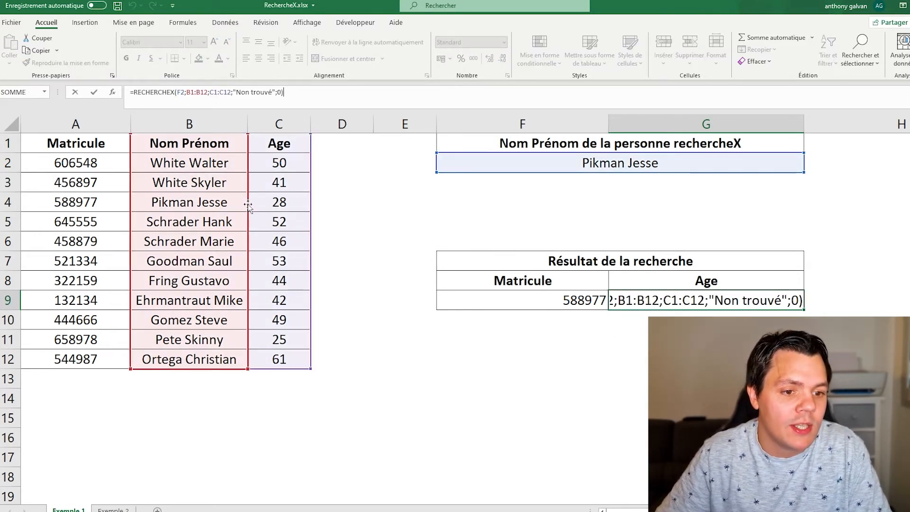
{"action": "key", "text": "Escape"}
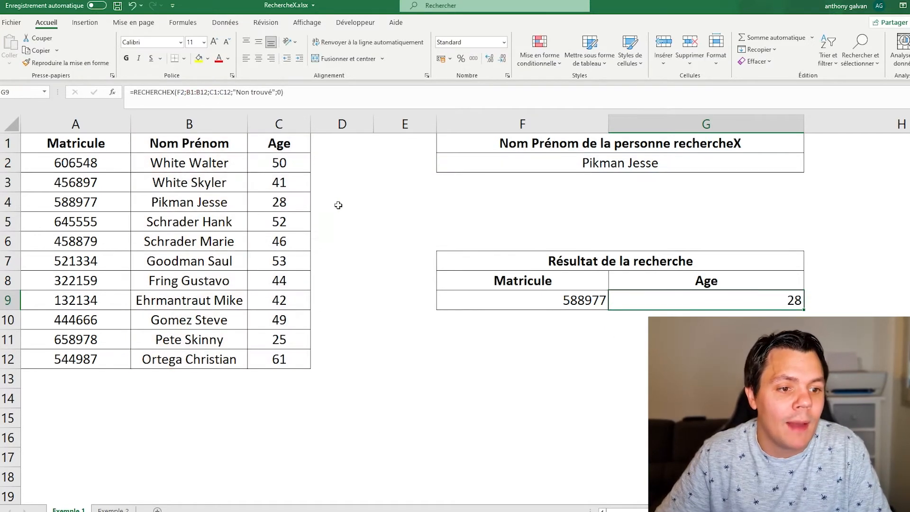
Copy the name in B8 and paste it into the search cell F2.
{"action": "left_click", "coordinate": [174, 281]}
{"action": "key", "text": "ctrl+c"}
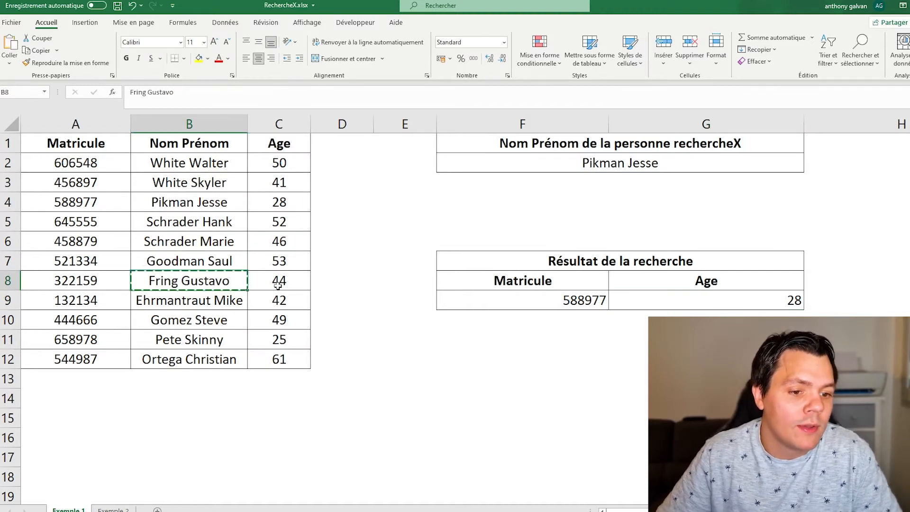
{"action": "key", "text": "Right"}
{"action": "key", "text": "Right"}
{"action": "key", "text": "Right"}
{"action": "key", "text": "Up"}
{"action": "key", "text": "Up"}
{"action": "key", "text": "Up"}
{"action": "key", "text": "Up"}
{"action": "key", "text": "Up"}
{"action": "key", "text": "Up"}
{"action": "key", "text": "Up"}
{"action": "key", "text": "Right"}
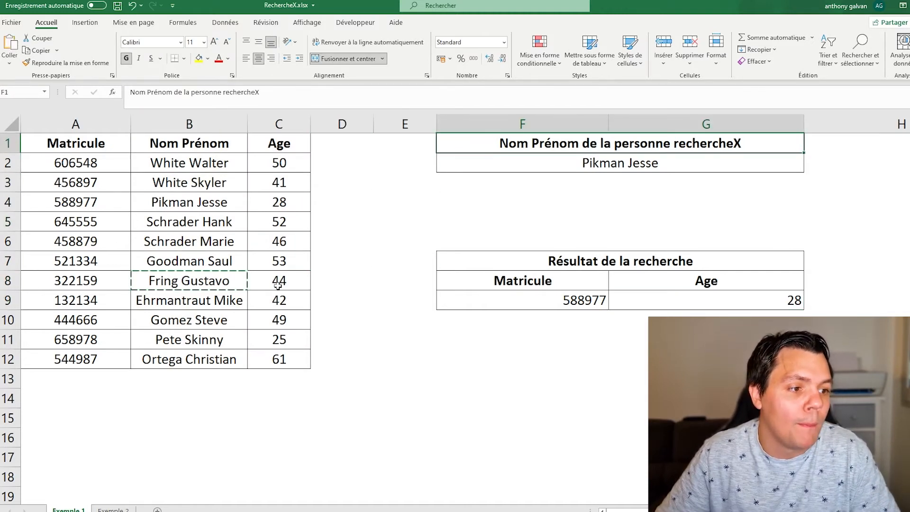
{"action": "key", "text": "Down"}
{"action": "key", "text": "ctrl+v"}
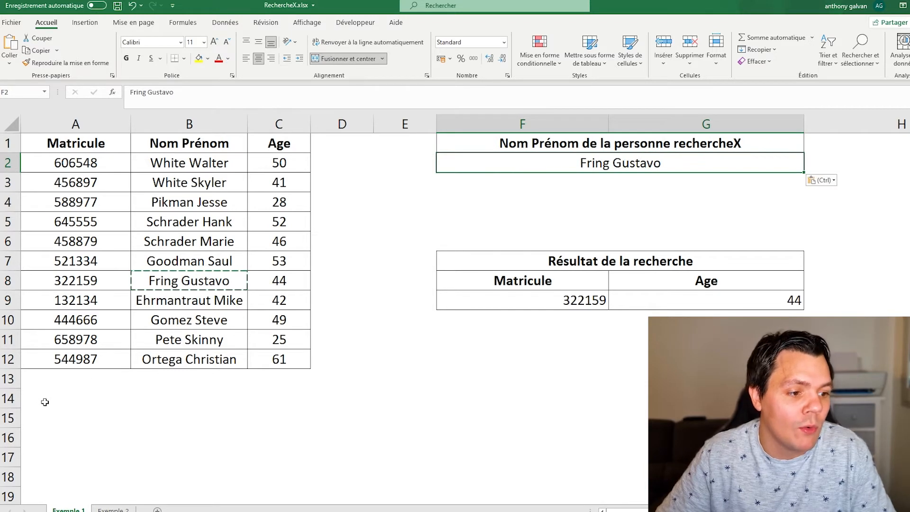
Compare the Matricule and Age results in row 9 with the source values in A8 and C8.
{"action": "left_click", "coordinate": [512, 308]}
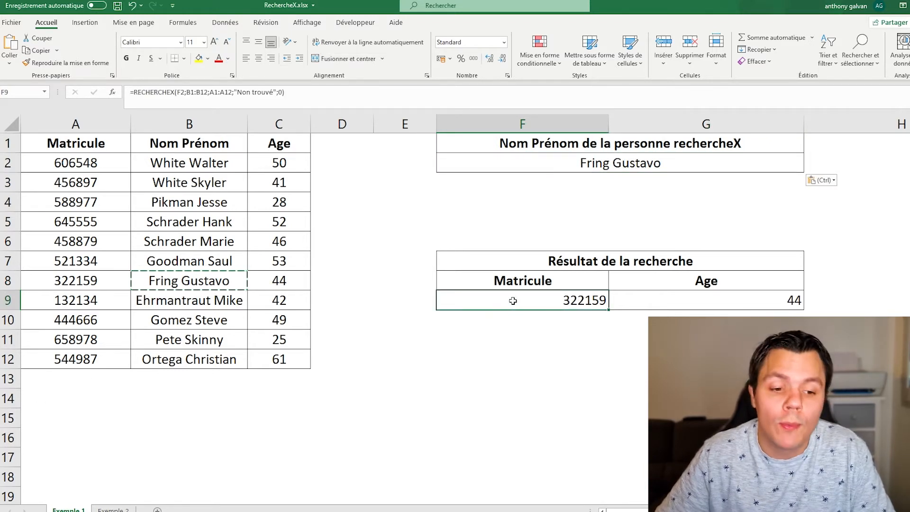
{"action": "left_click", "coordinate": [122, 285]}
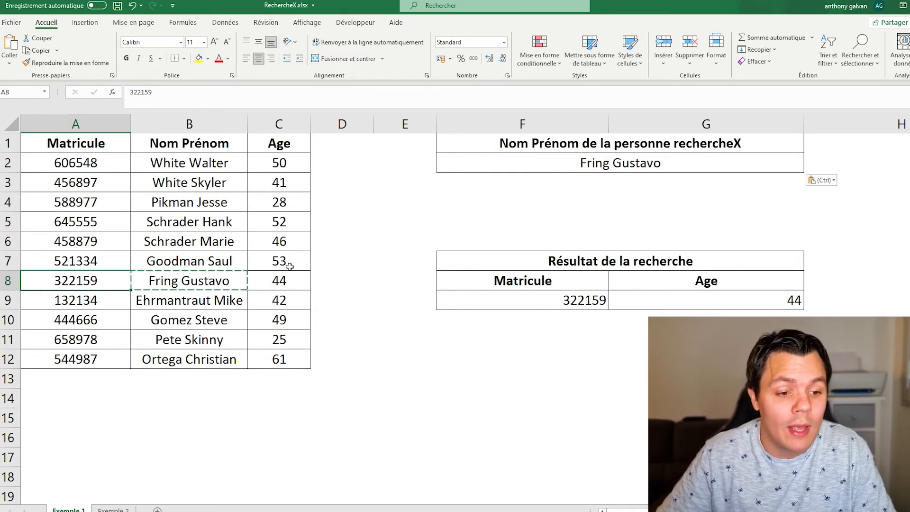
{"action": "left_click", "coordinate": [787, 284]}
{"action": "left_click", "coordinate": [773, 301]}
{"action": "left_click", "coordinate": [285, 276]}
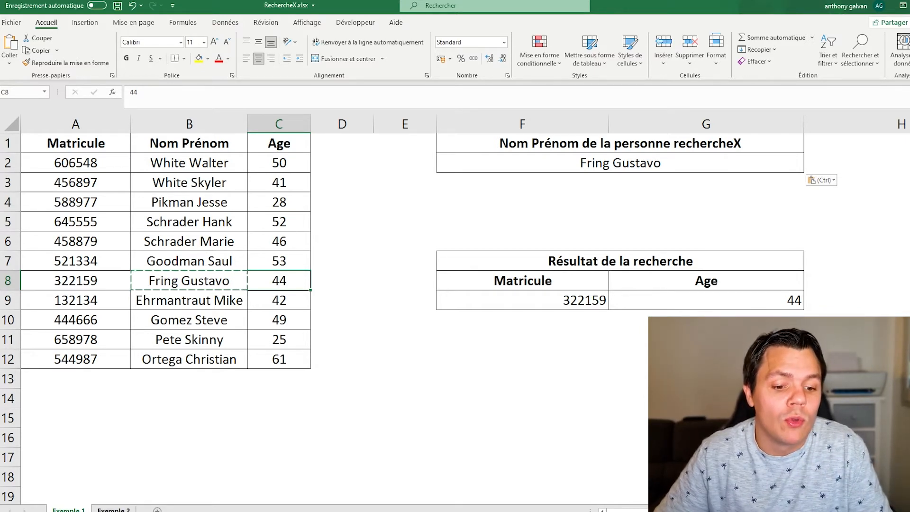
Switch to the Exemple 2 sheet and compare its result table with the one on Exemple 1.
{"action": "left_click", "coordinate": [107, 510]}
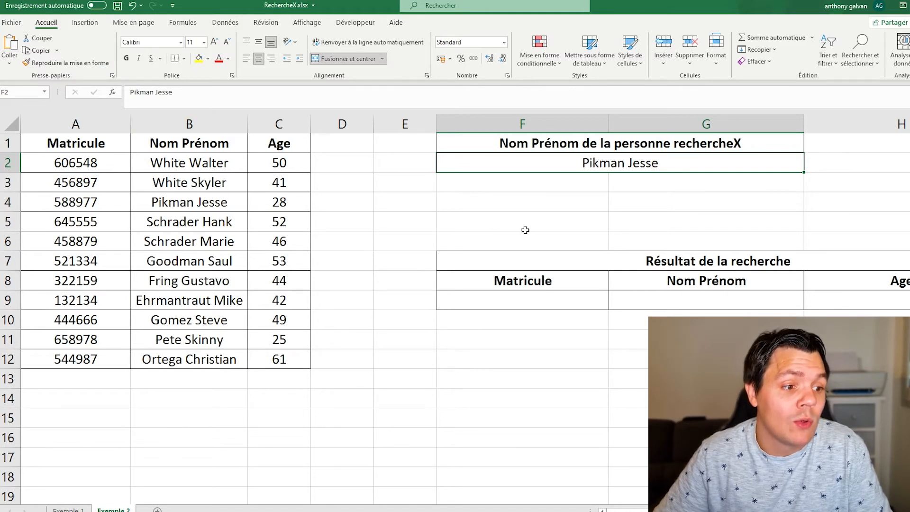
{"action": "left_click", "coordinate": [87, 298]}
{"action": "left_click", "coordinate": [545, 284]}
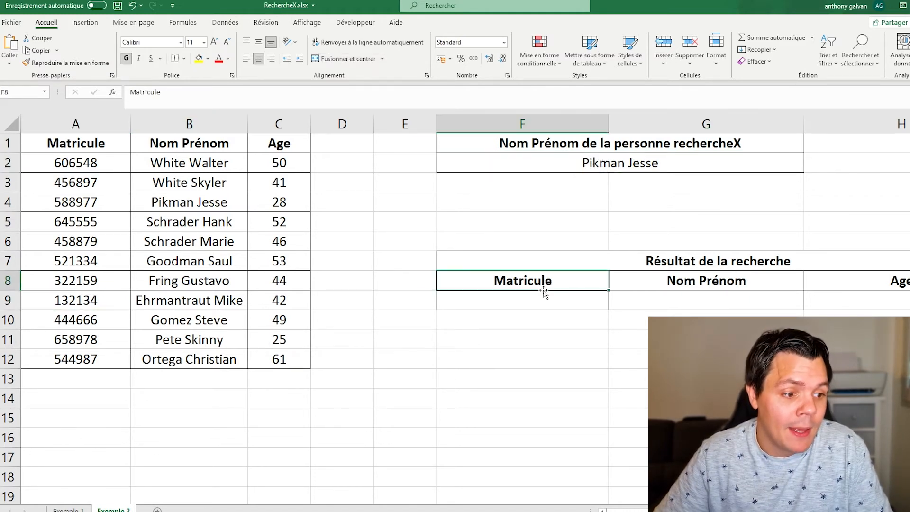
{"action": "left_click", "coordinate": [541, 293]}
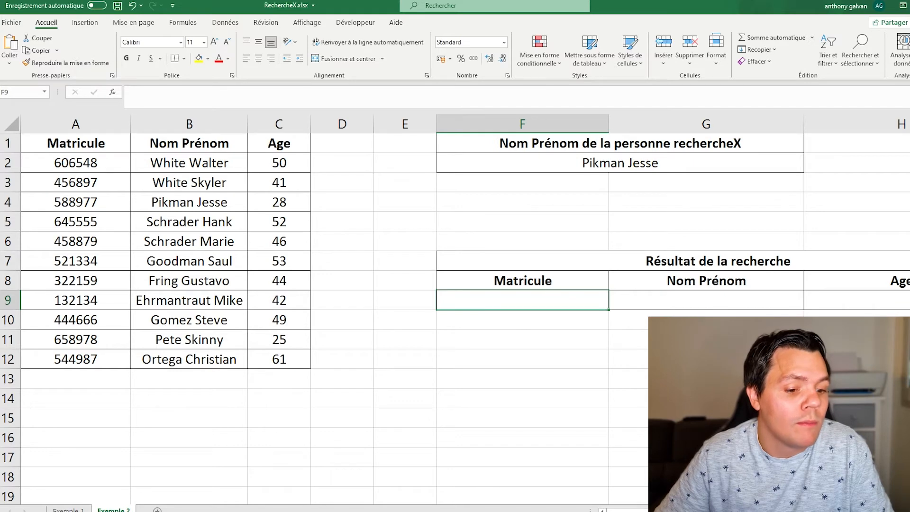
{"action": "left_click", "coordinate": [69, 510]}
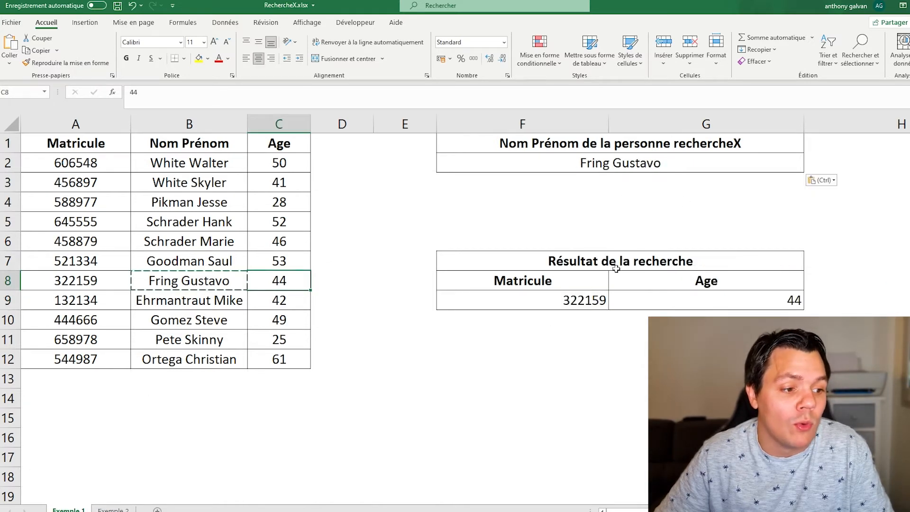
{"action": "left_click", "coordinate": [118, 509]}
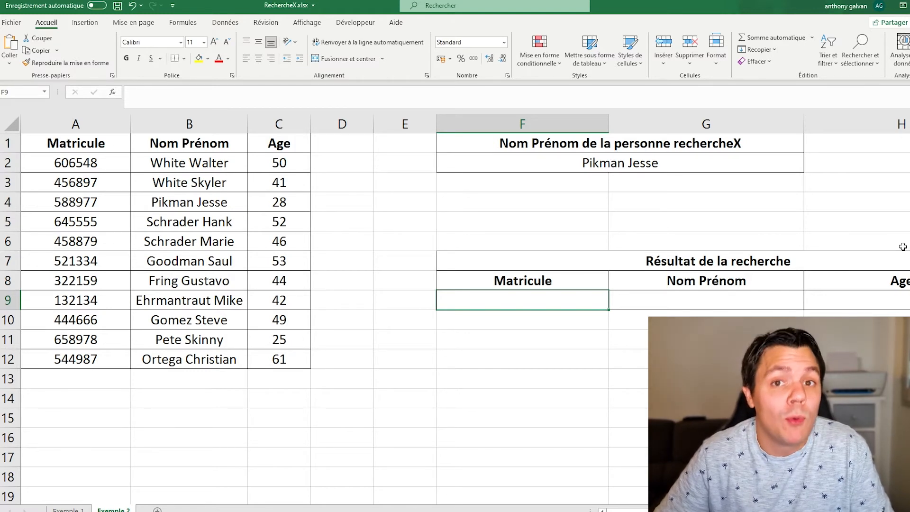
Start a RECHERCHEX formula in F9 under Matricule on Exemple 2 with F2 as valeur_cherchée.
{"action": "left_click_drag", "start_coordinate": [557, 300], "coordinate": [818, 295]}
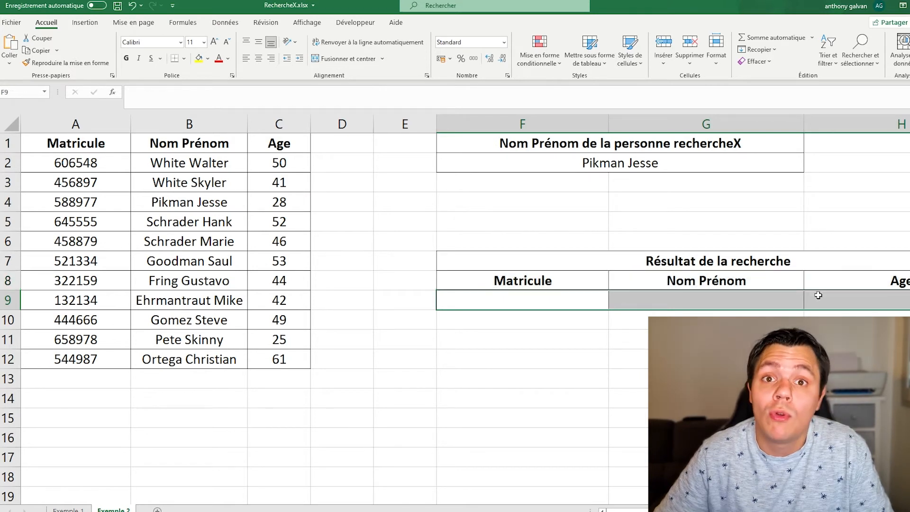
{"action": "left_click", "coordinate": [516, 302]}
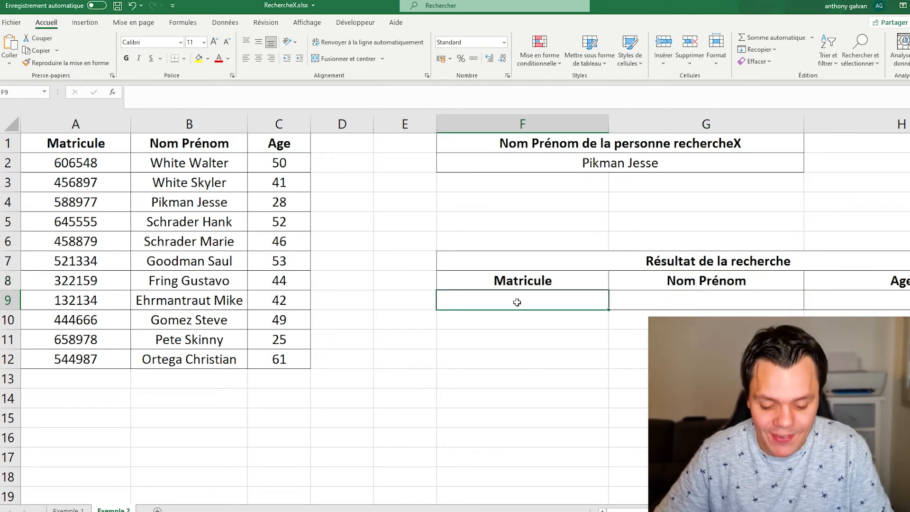
{"action": "type", "text": "=rec"}
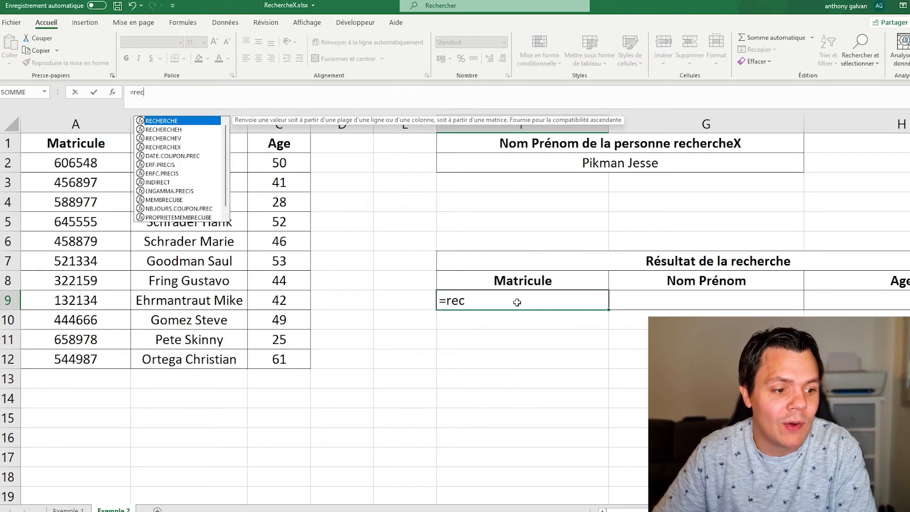
{"action": "type", "text": "herchex("}
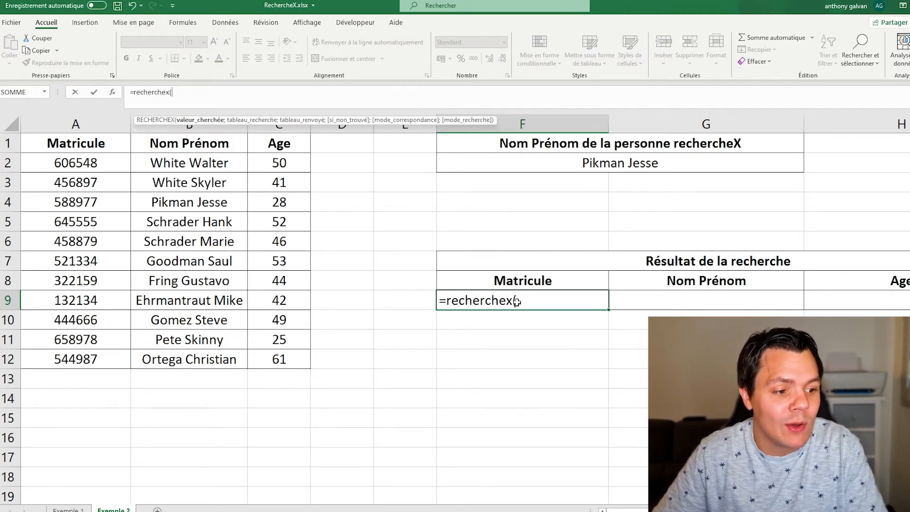
{"action": "left_click", "coordinate": [567, 164]}
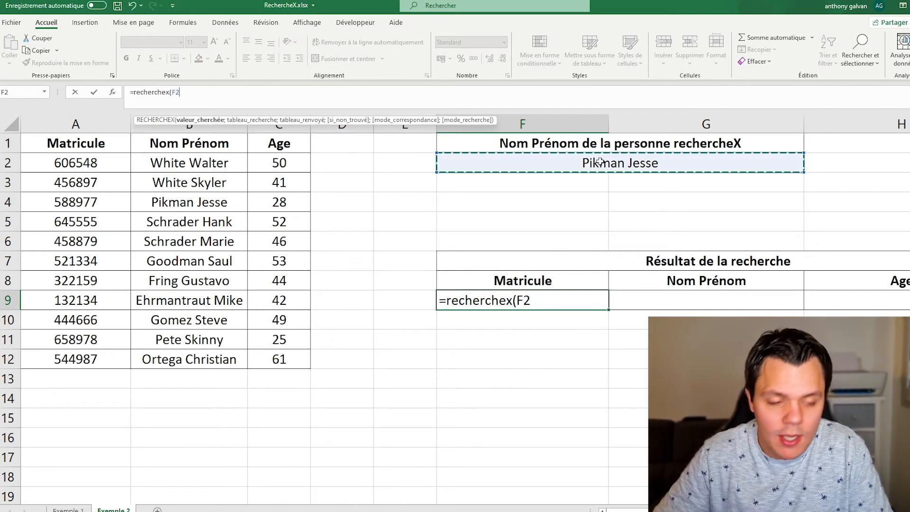
{"action": "type", "text": ";"}
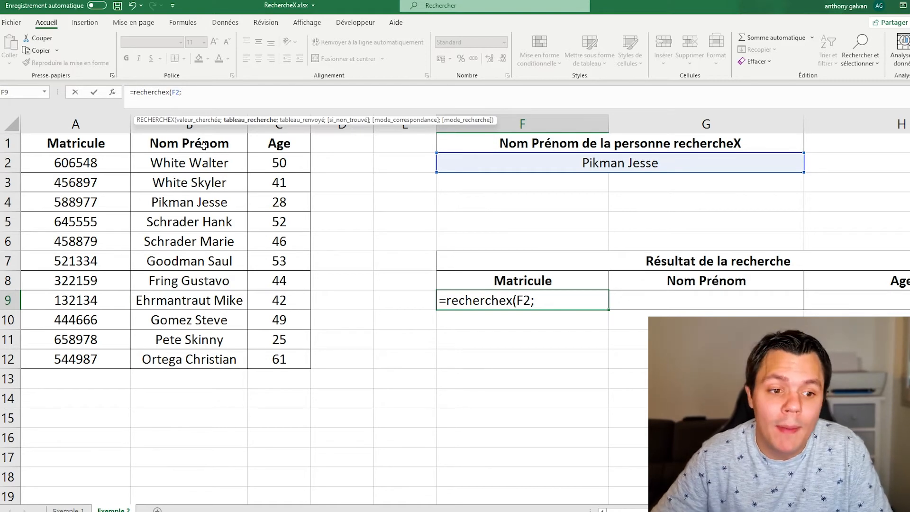
Set tableau_recherche to B1:B12 and tableau_renvoyé to A1:C12 in the F9 RECHERCHEX formula.
{"action": "left_click_drag", "start_coordinate": [204, 146], "coordinate": [224, 361]}
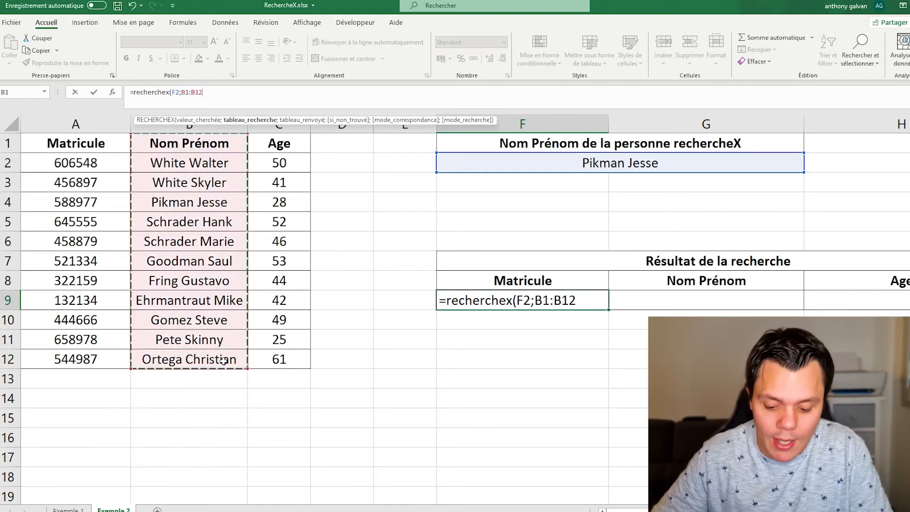
{"action": "type", "text": ";"}
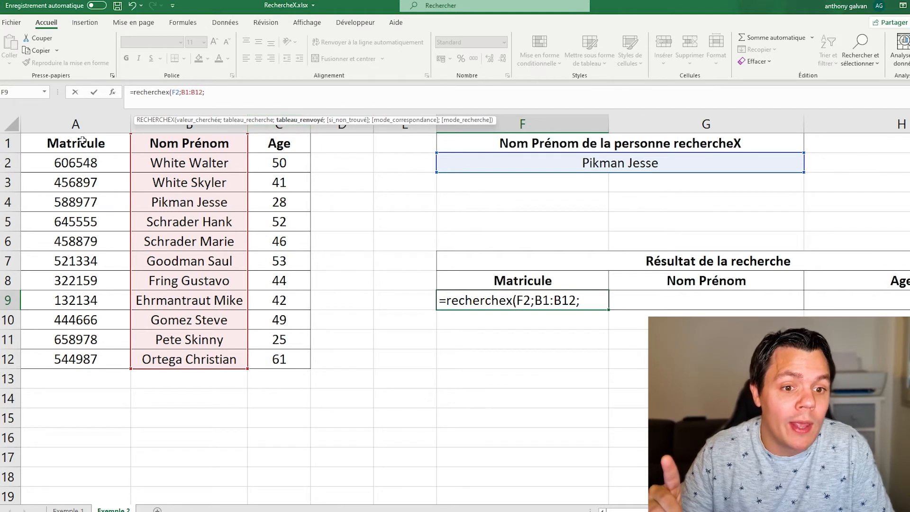
{"action": "left_click_drag", "start_coordinate": [82, 140], "coordinate": [105, 365]}
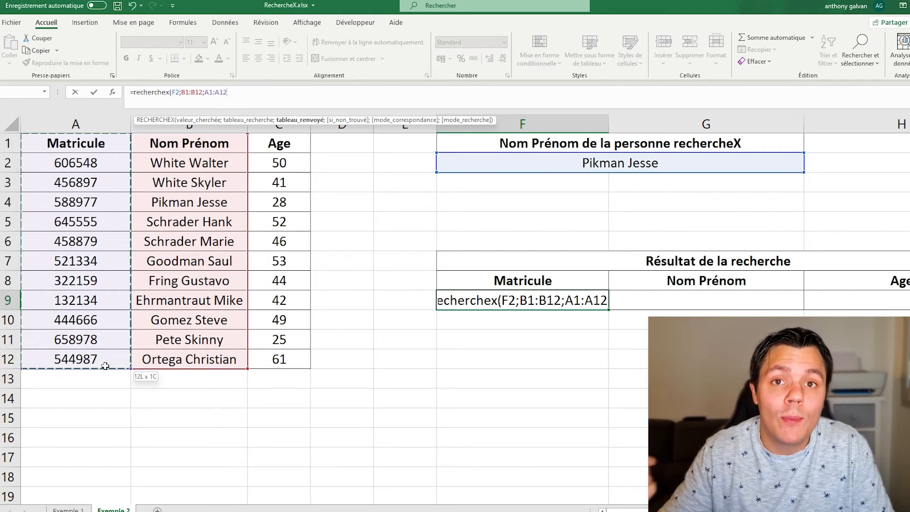
{"action": "left_click_drag", "start_coordinate": [105, 365], "coordinate": [261, 359]}
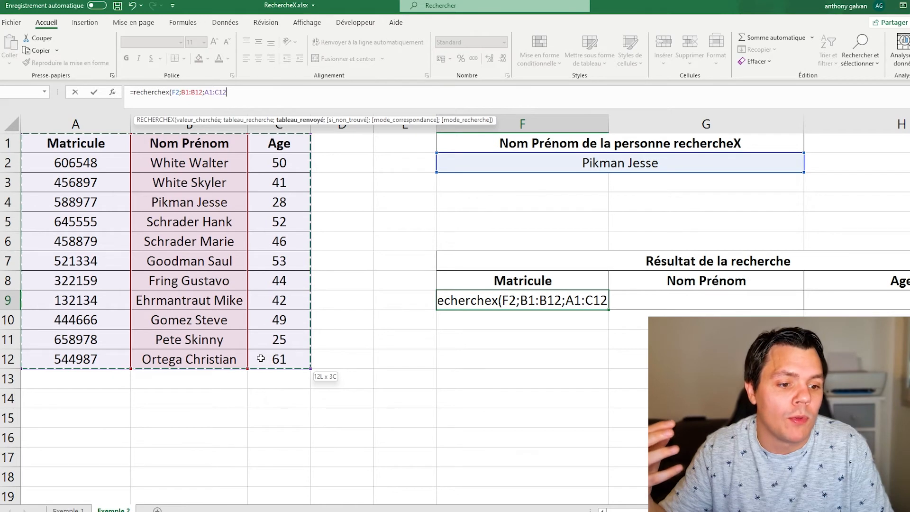
{"action": "left_click_drag", "start_coordinate": [261, 359], "coordinate": [279, 358]}
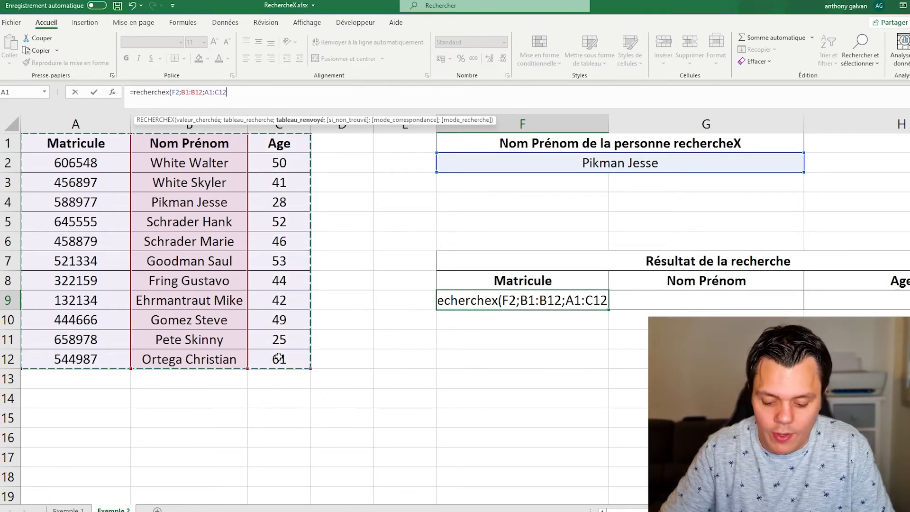
Complete the F9 formula with "-" as si_non_trouvé and 0 (Correspondance exacte) as mode_correspondance, and validate it.
{"action": "type", "text": ";"}
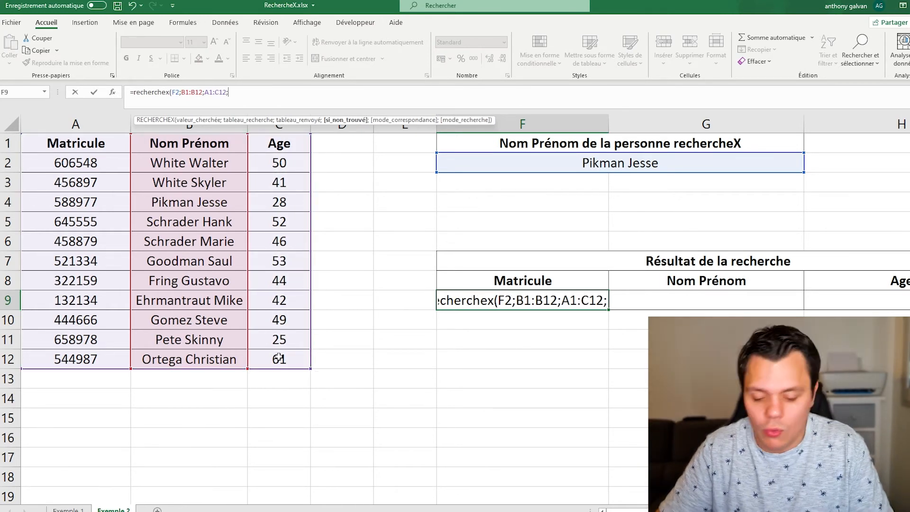
{"action": "type", "text": "\""}
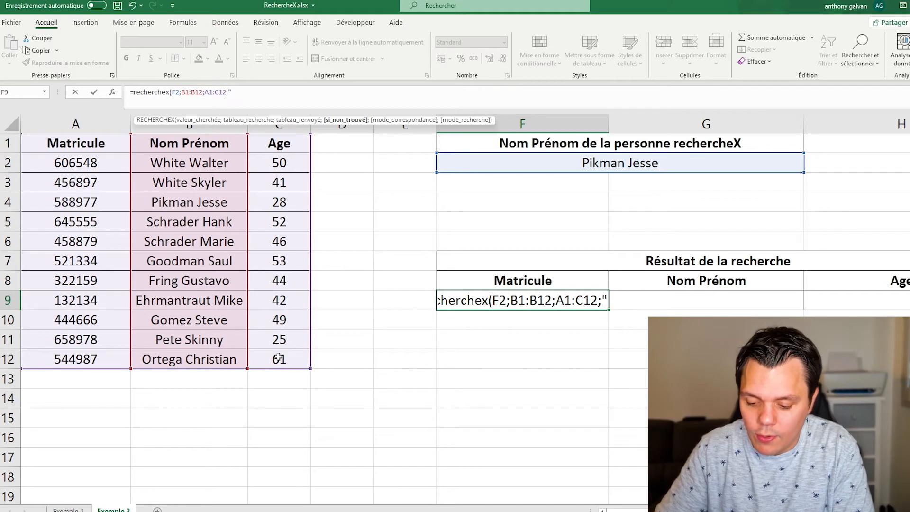
{"action": "type", "text": "-\";"}
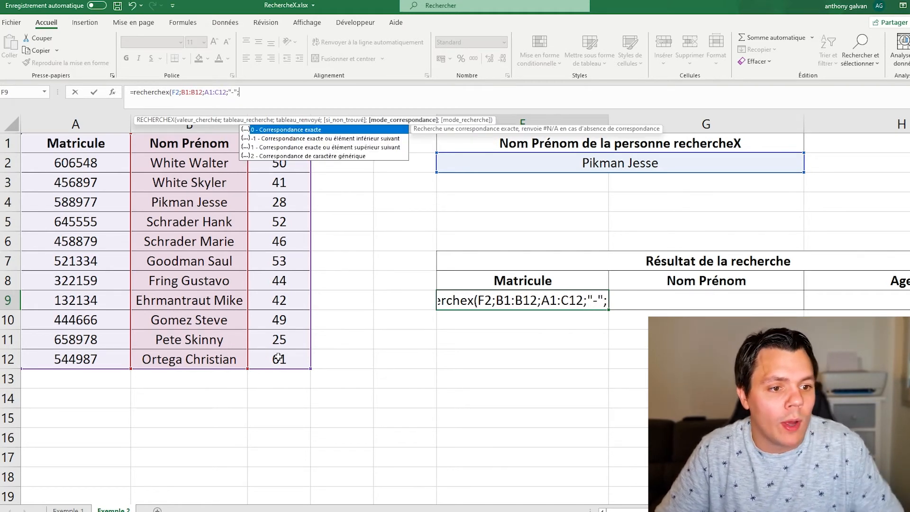
{"action": "type", "text": "0)"}
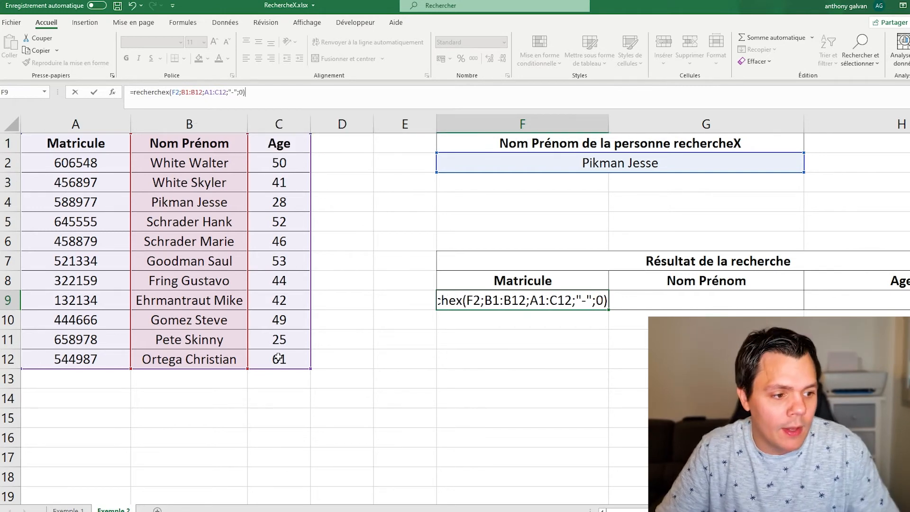
{"action": "key", "text": "Return"}
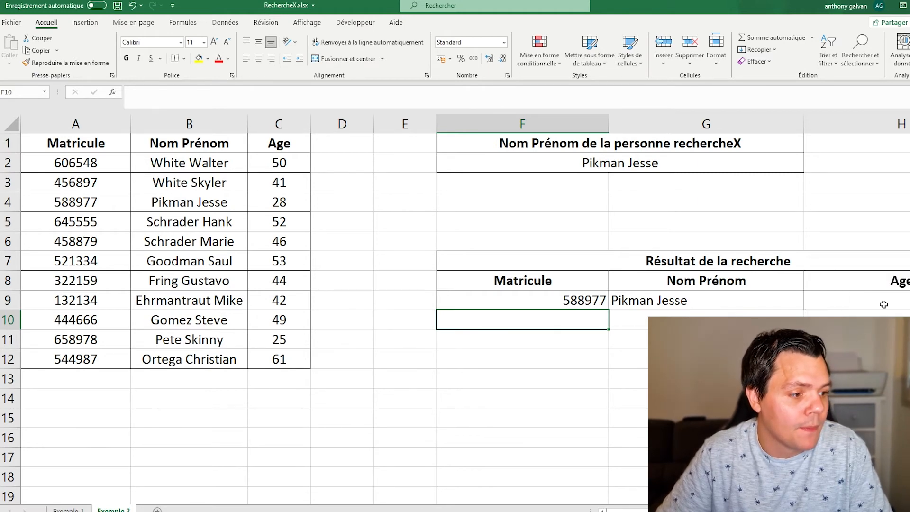
Check the Age result in H9, and clear the search cell F2 to test the si_non_trouvé value in F9.
{"action": "left_click", "coordinate": [883, 301]}
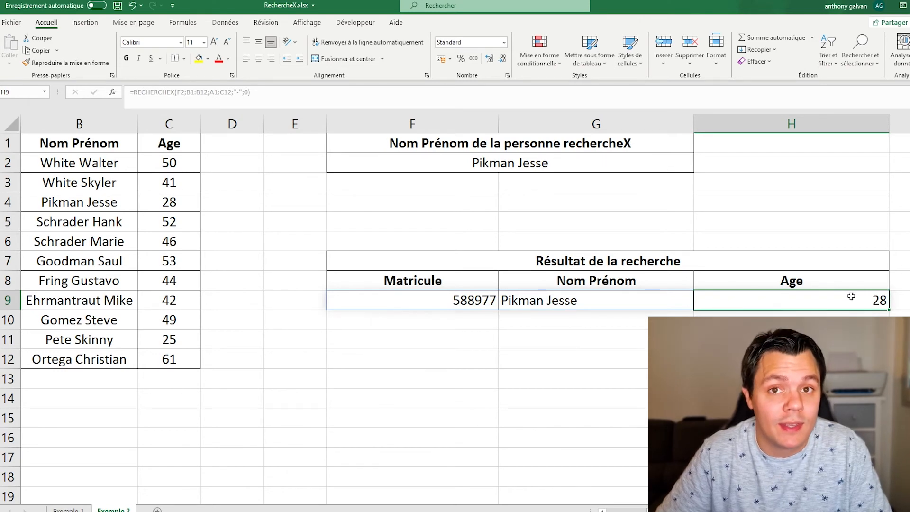
{"action": "left_click", "coordinate": [487, 163]}
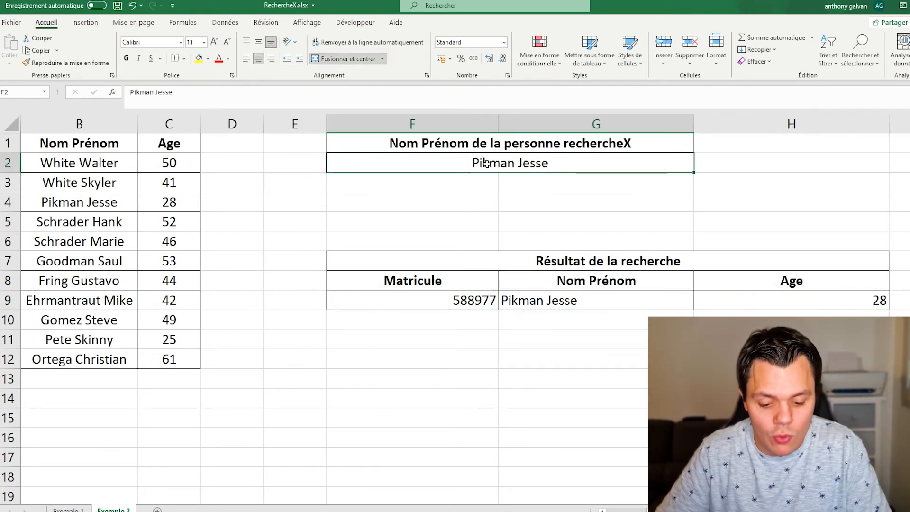
{"action": "key", "text": "Delete"}
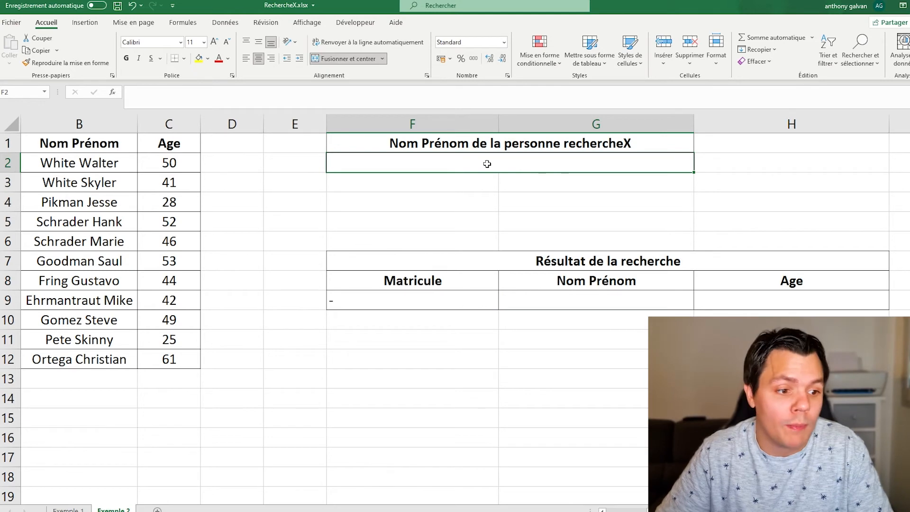
{"action": "left_click", "coordinate": [412, 297]}
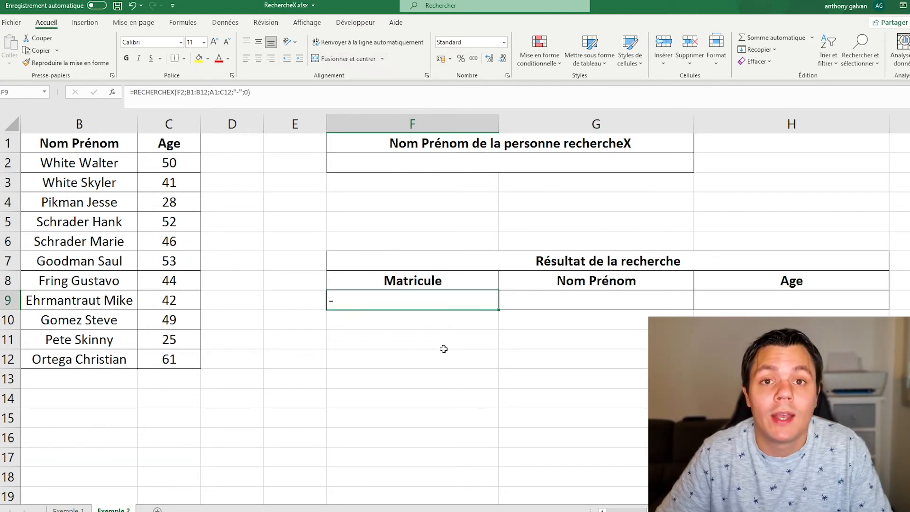
Copy the name in B10 and paste it into the search cell F2.
{"action": "key", "text": "Left"}
{"action": "key", "text": "Left"}
{"action": "key", "text": "Left"}
{"action": "scroll", "coordinate": [444, 349], "scroll_direction": "left", "scroll_amount": 2}
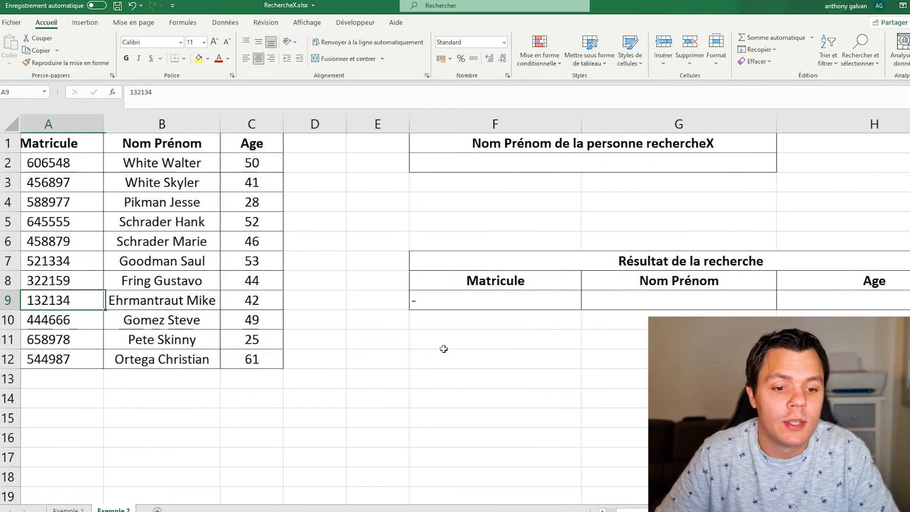
{"action": "key", "text": "Left"}
{"action": "key", "text": "Down"}
{"action": "key", "text": "ctrl+c"}
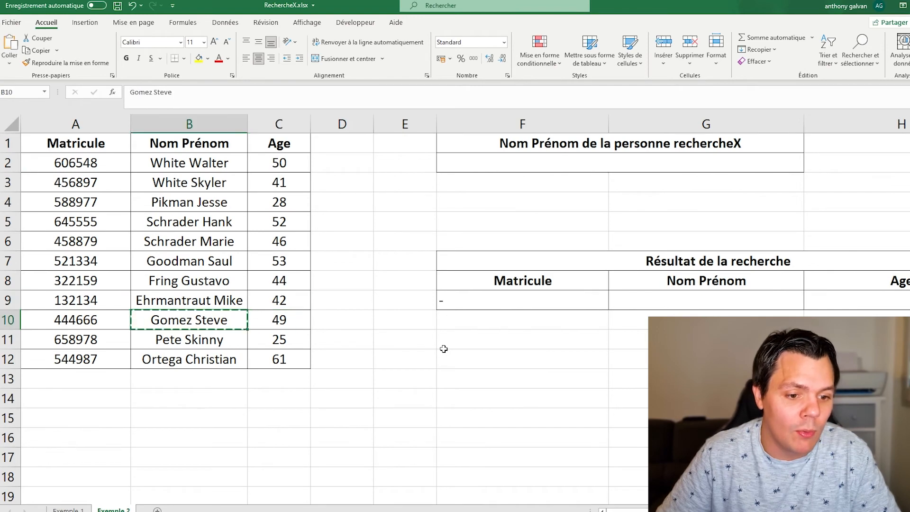
{"action": "key", "text": "Right"}
{"action": "key", "text": "Right"}
{"action": "key", "text": "Right"}
{"action": "key", "text": "Right"}
{"action": "key", "text": "Up"}
{"action": "key", "text": "Up"}
{"action": "key", "text": "Up"}
{"action": "key", "text": "Up"}
{"action": "key", "text": "Up"}
{"action": "key", "text": "Up"}
{"action": "key", "text": "Up"}
{"action": "key", "text": "Up"}
{"action": "key", "text": "Up"}
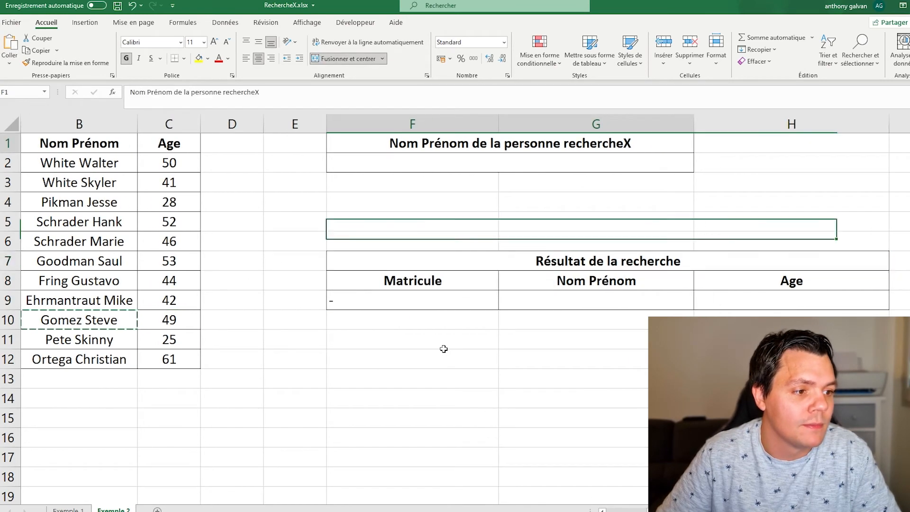
{"action": "key", "text": "Down"}
{"action": "key", "text": "ctrl+v"}
Inspect the formula shown for each of the result cells F9, G9 and H9.
{"action": "key", "text": "Down"}
{"action": "key", "text": "Down"}
{"action": "key", "text": "Down"}
{"action": "key", "text": "Down"}
{"action": "key", "text": "Down"}
{"action": "key", "text": "Down"}
{"action": "key", "text": "Down"}
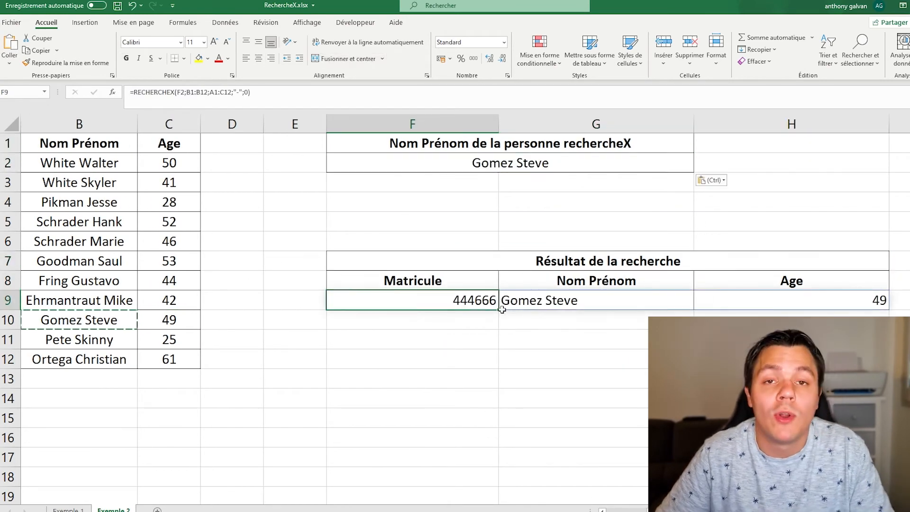
{"action": "left_click", "coordinate": [537, 302]}
{"action": "left_click", "coordinate": [768, 303]}
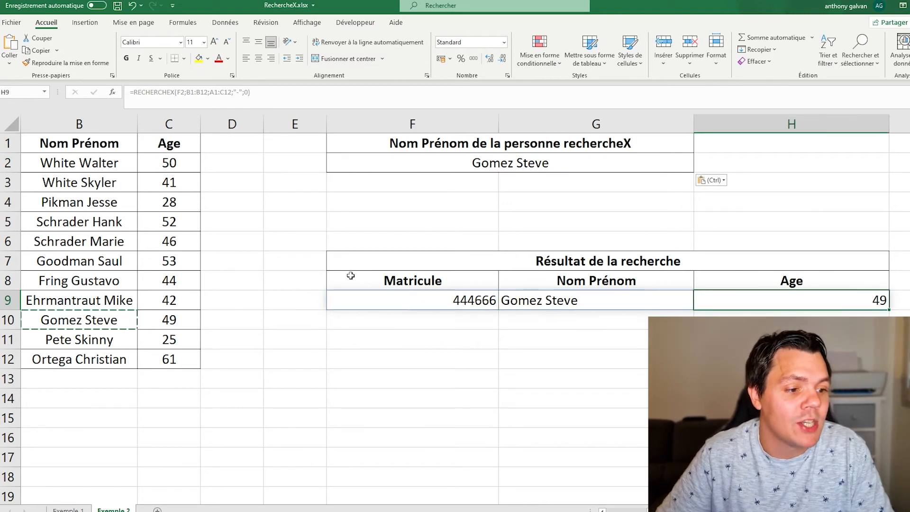
{"action": "left_click", "coordinate": [357, 299]}
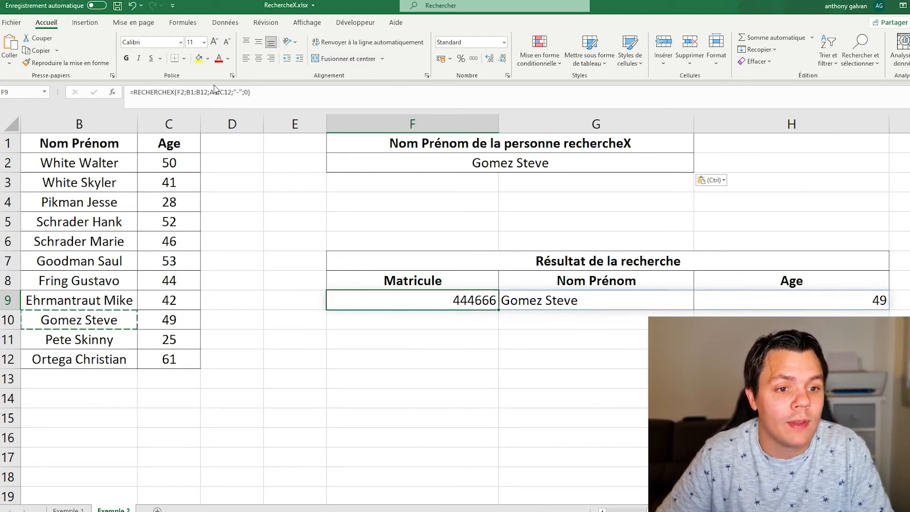
{"action": "left_click", "coordinate": [541, 308]}
{"action": "key", "text": "Right"}
{"action": "left_click", "coordinate": [467, 302]}
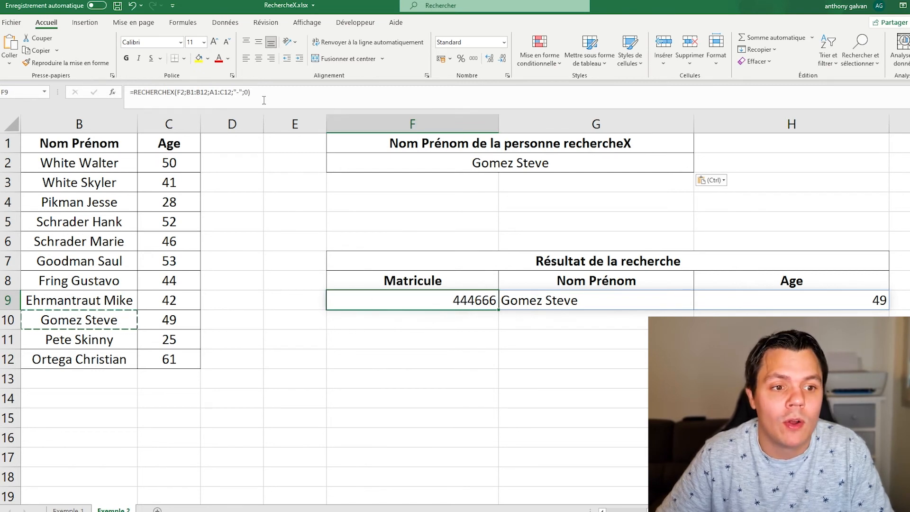
{"action": "left_click", "coordinate": [520, 296]}
{"action": "left_click", "coordinate": [721, 294]}
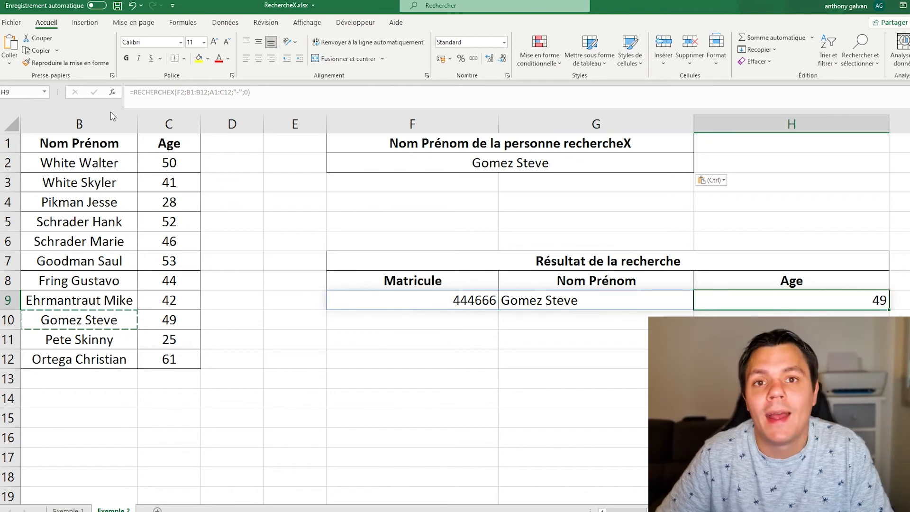
{"action": "left_click", "coordinate": [456, 358]}
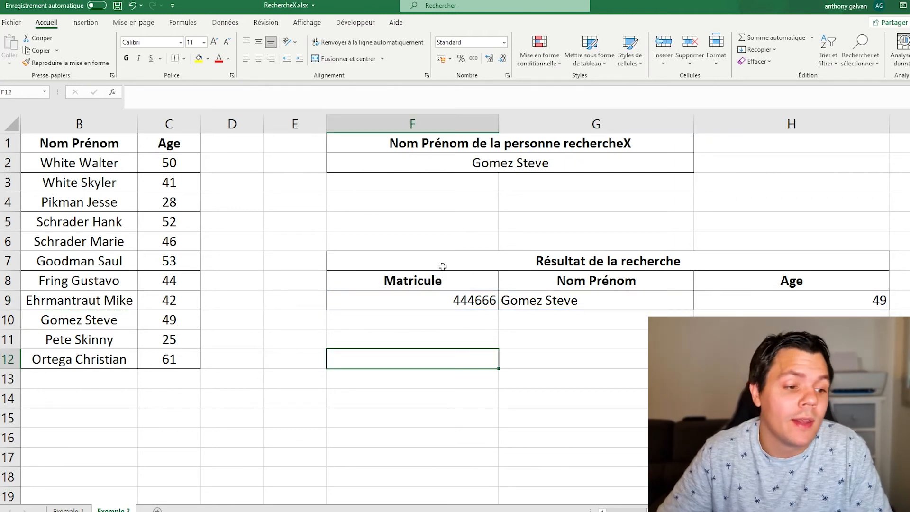
Edit the F9 formula to replace its mode_correspondance argument with 1 (Correspondance exacte ou élément supérieur suivant).
{"action": "left_click", "coordinate": [439, 297]}
{"action": "key", "text": "F2"}
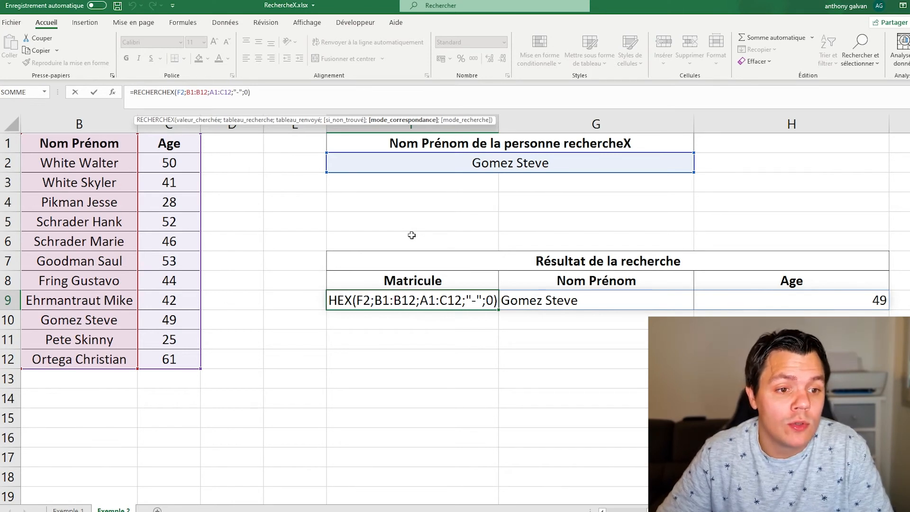
{"action": "key", "text": "BackSpace"}
{"action": "left_click", "coordinate": [245, 91]}
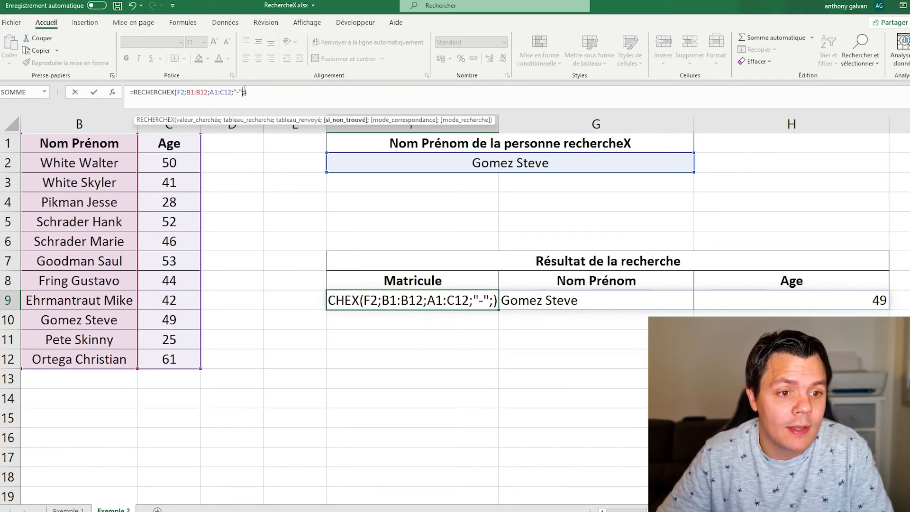
{"action": "key", "text": "Right"}
{"action": "key", "text": "BackSpace"}
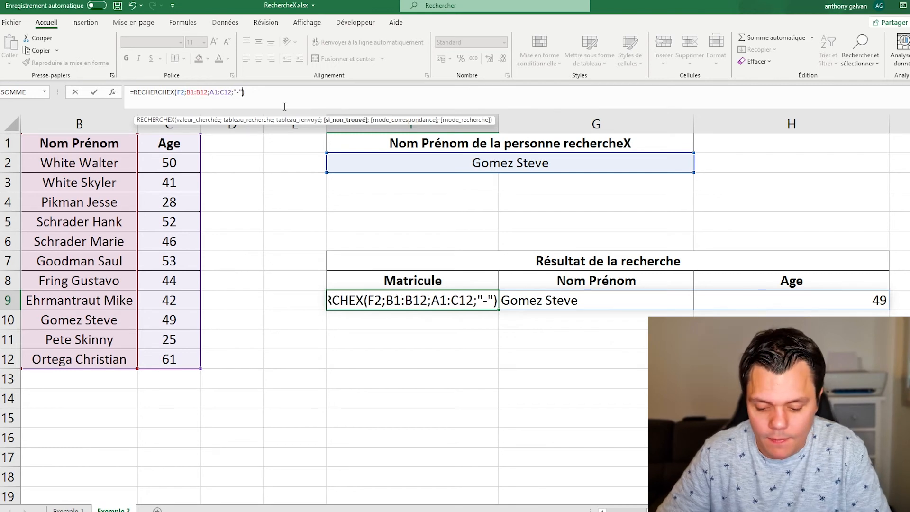
{"action": "type", "text": ";"}
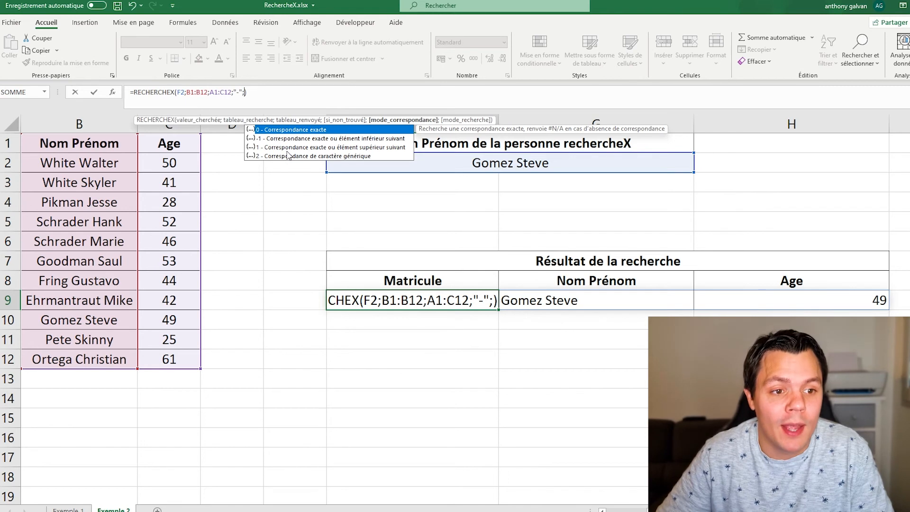
{"action": "type", "text": "1"}
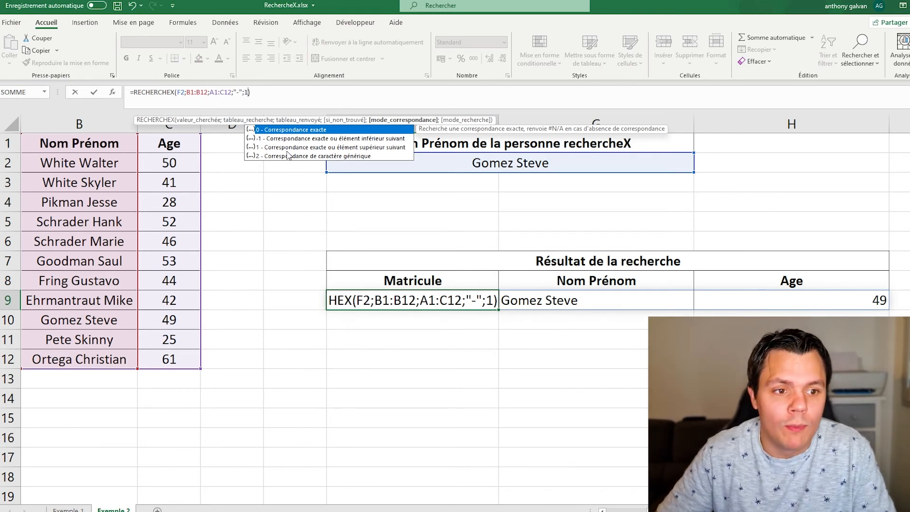
Add -1 (Rechercher du dernier au premier) as the mode_recherche argument of the F9 formula and leave the cell.
{"action": "type", "text": ";"}
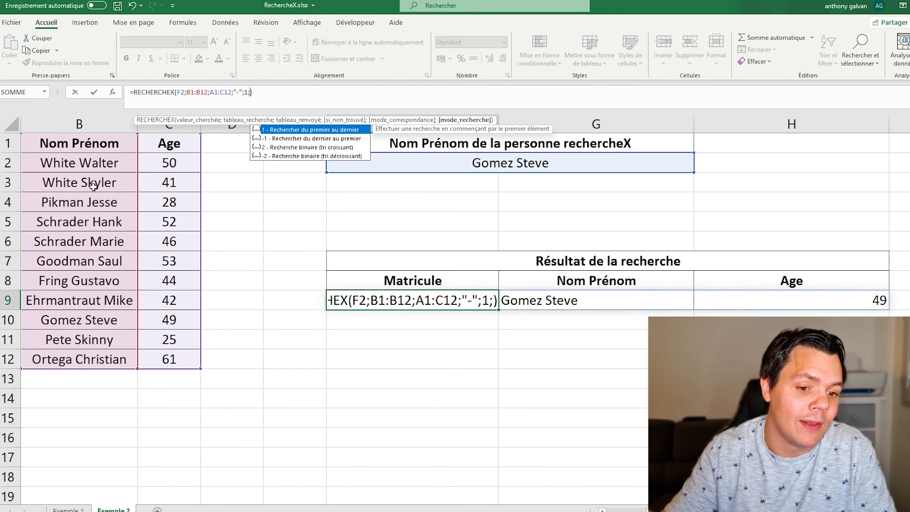
{"action": "key", "text": "Escape"}
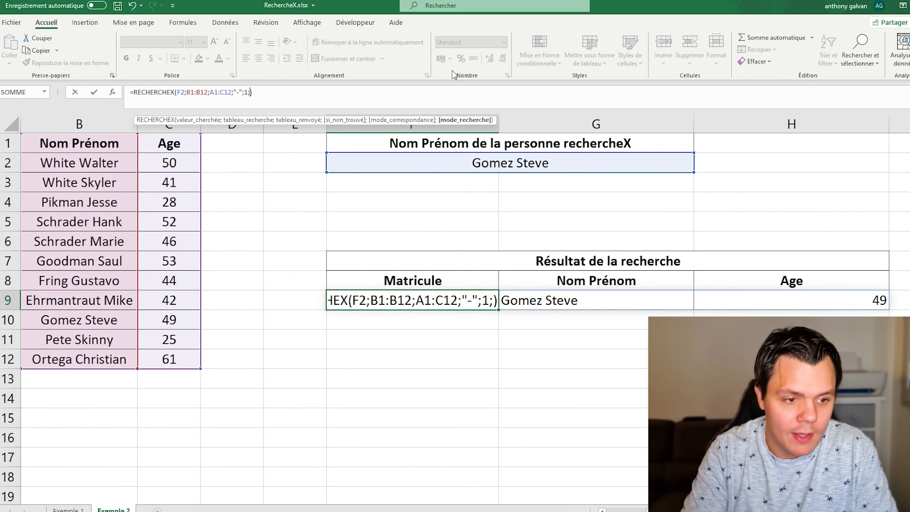
{"action": "type", "text": "2"}
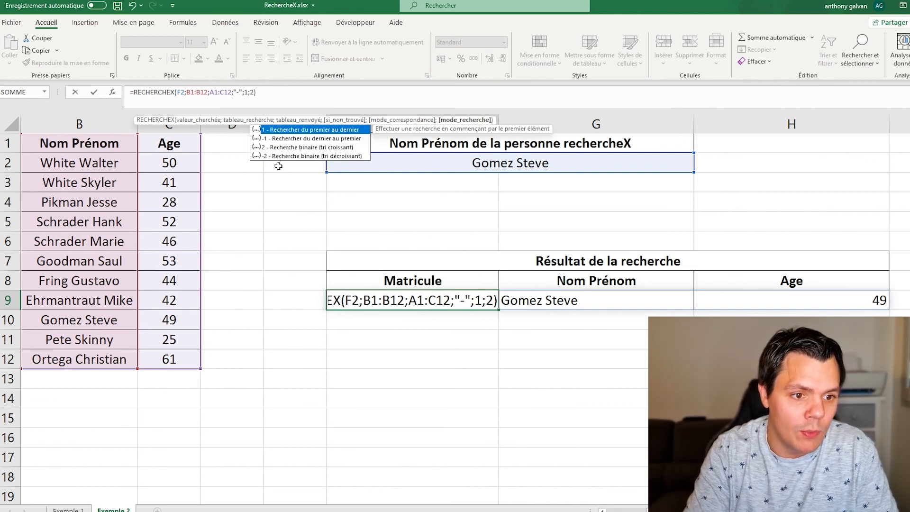
{"action": "key", "text": "BackSpace"}
{"action": "type", "text": "-1"}
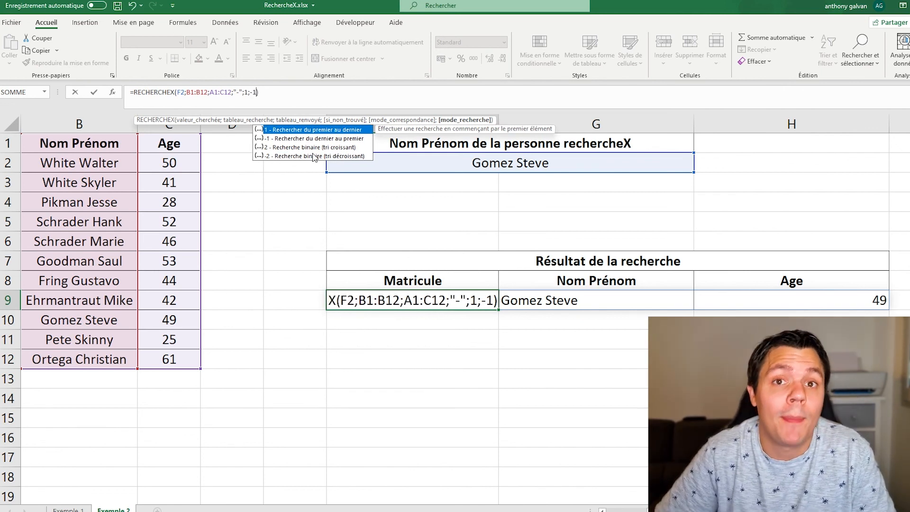
{"action": "left_click", "coordinate": [327, 210]}
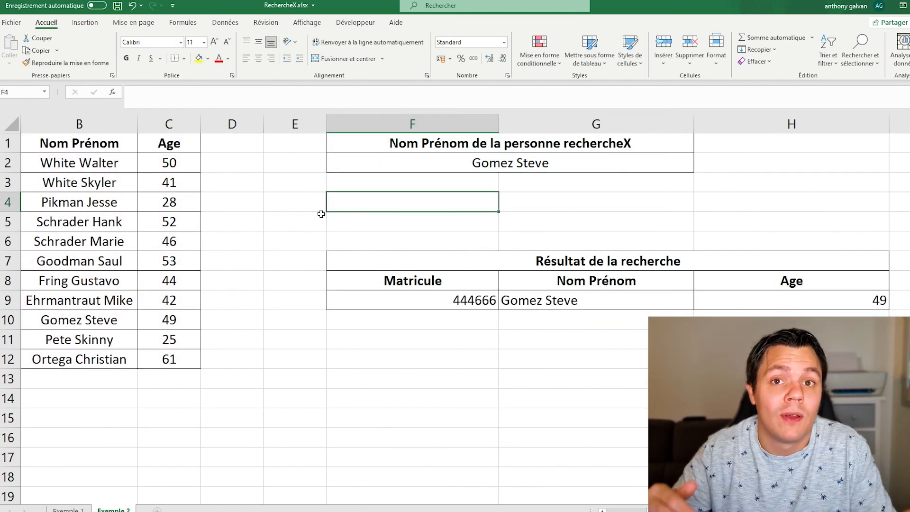